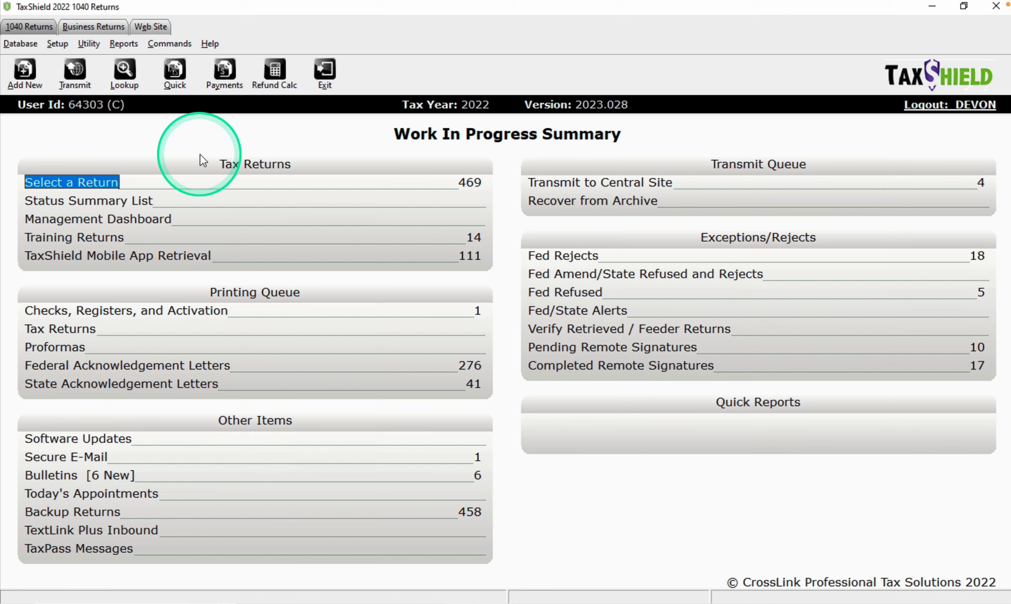
- Start a new return for the taxpayer's SSN, then cancel it after mistyping the number
left_click(200, 156)
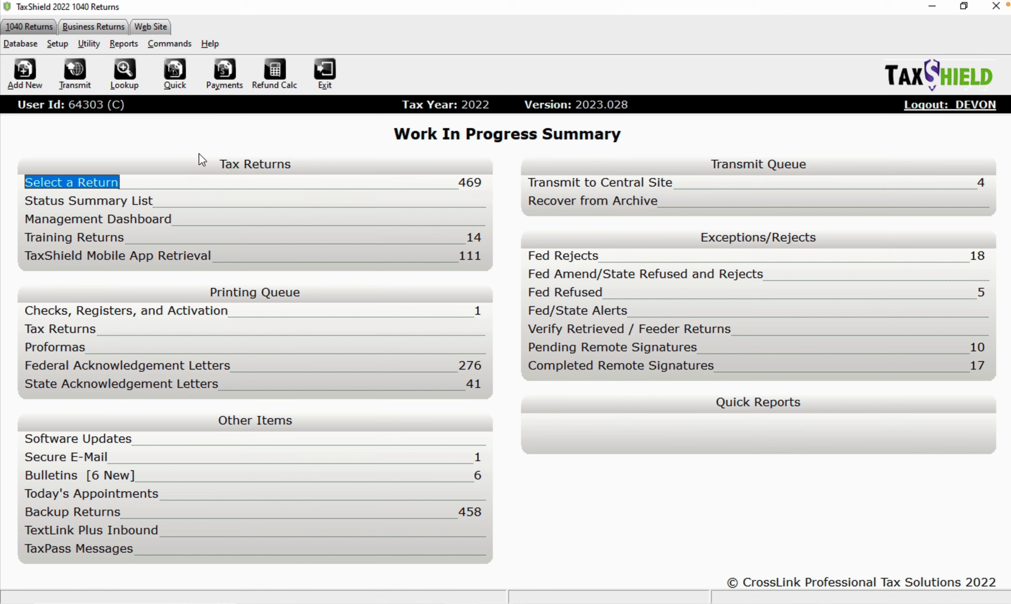
left_click(36, 79)
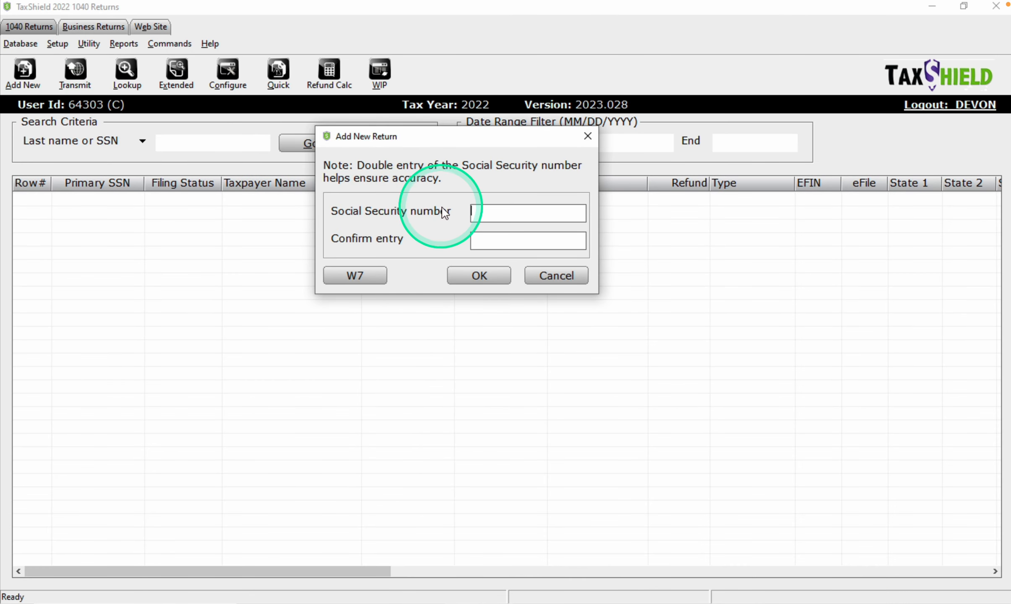
left_click(487, 212)
type("123")
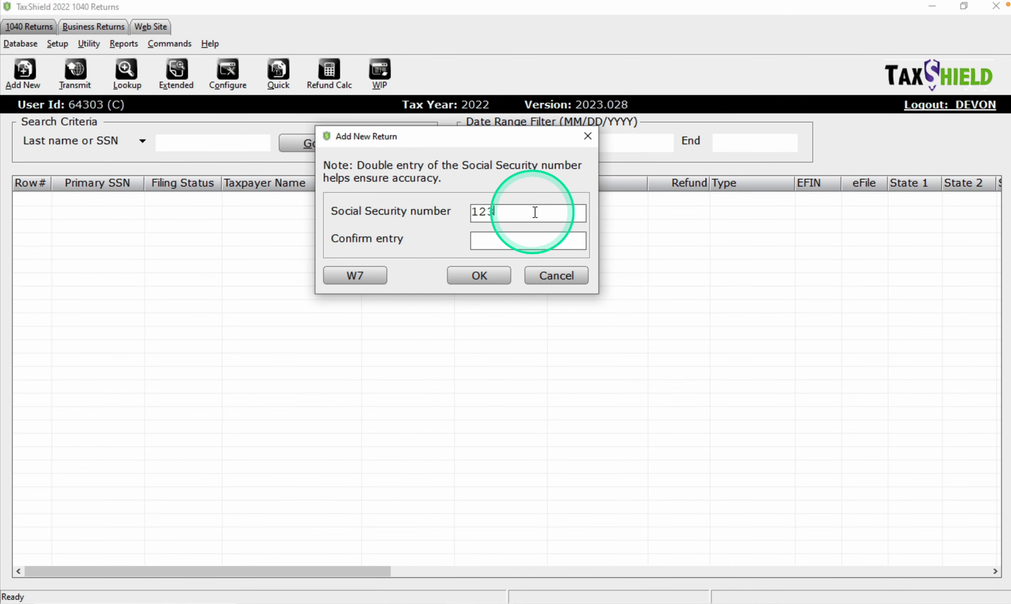
type("-12-3124")
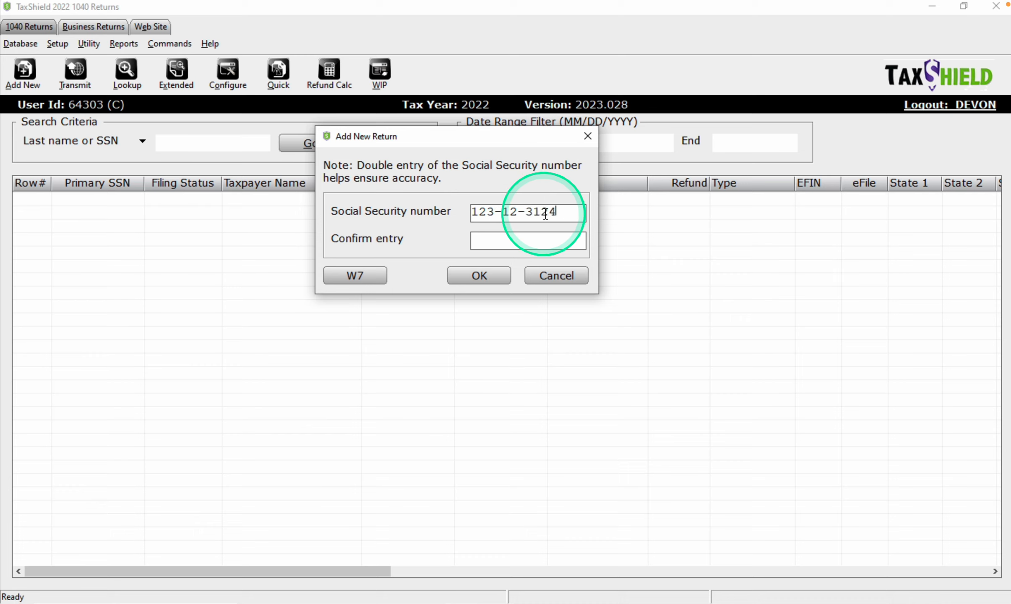
left_click(536, 234)
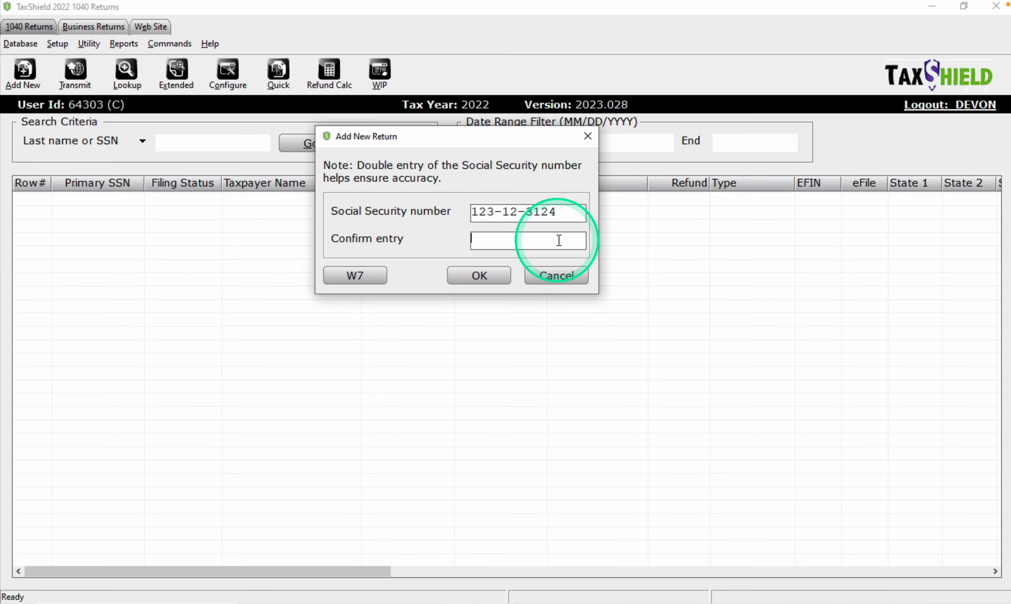
left_click(558, 270)
left_click(380, 72)
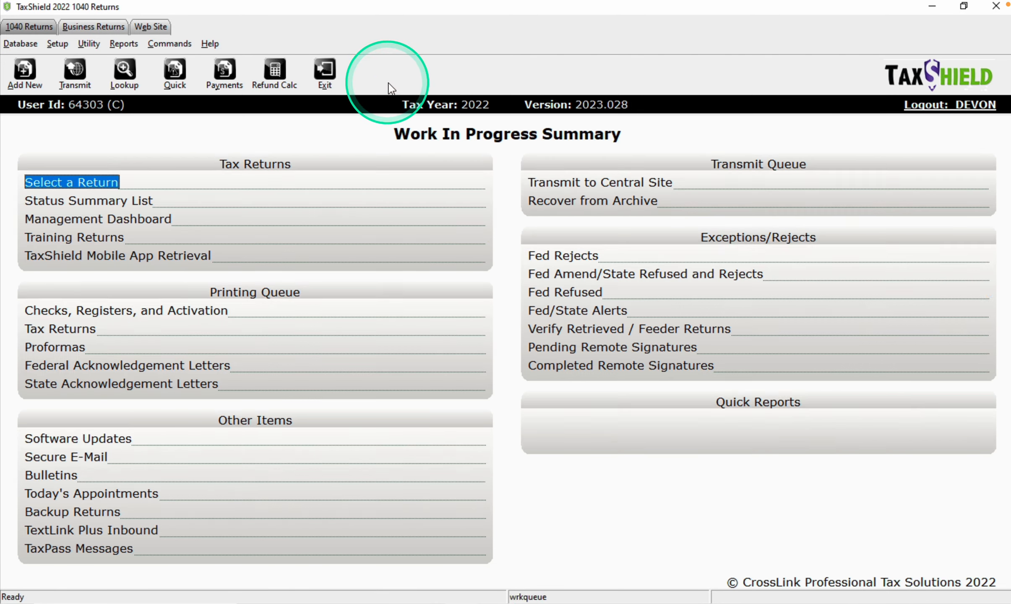
- Add the new 1040 return again, entering the taxpayer's SSN correctly in both boxes
left_click(119, 183)
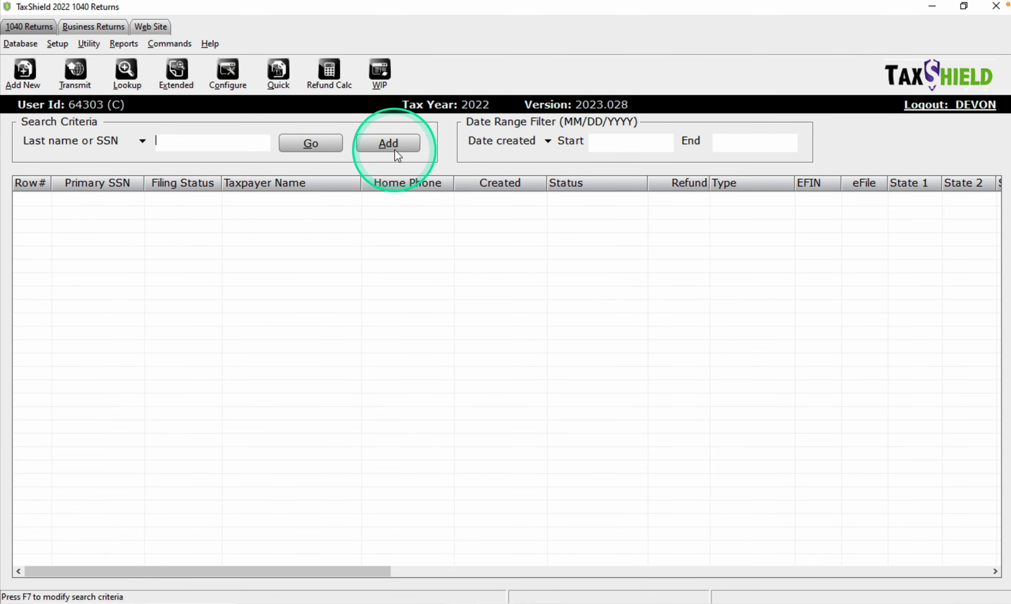
left_click(388, 143)
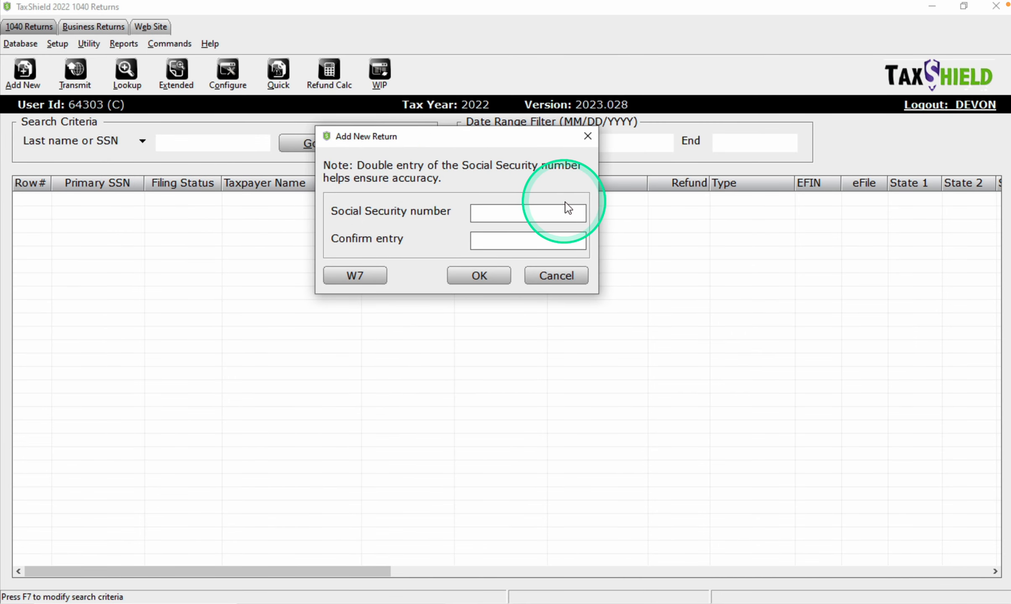
type("123")
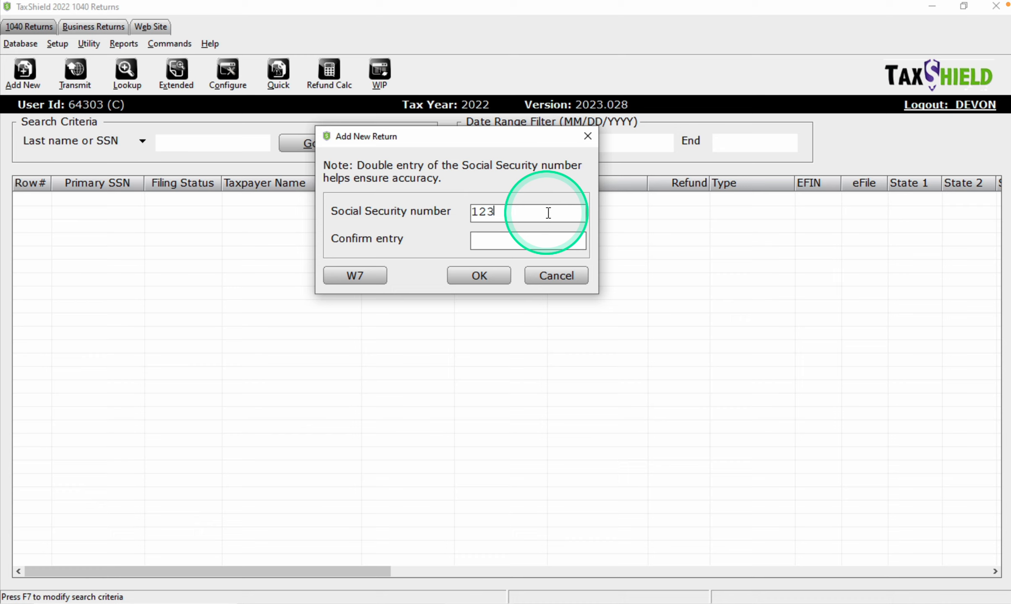
type("-12-3144")
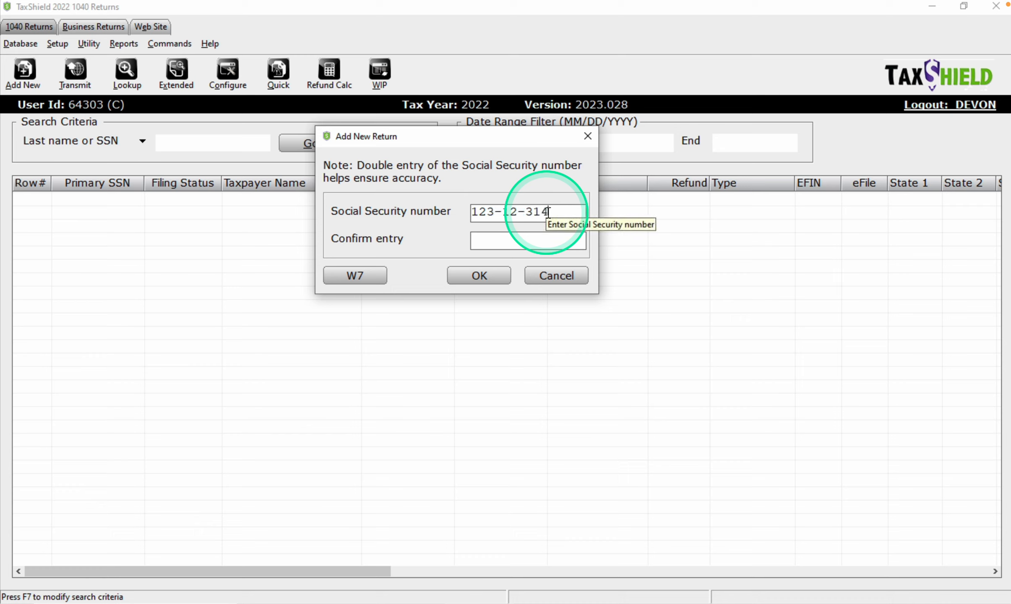
left_click(536, 235)
type("12")
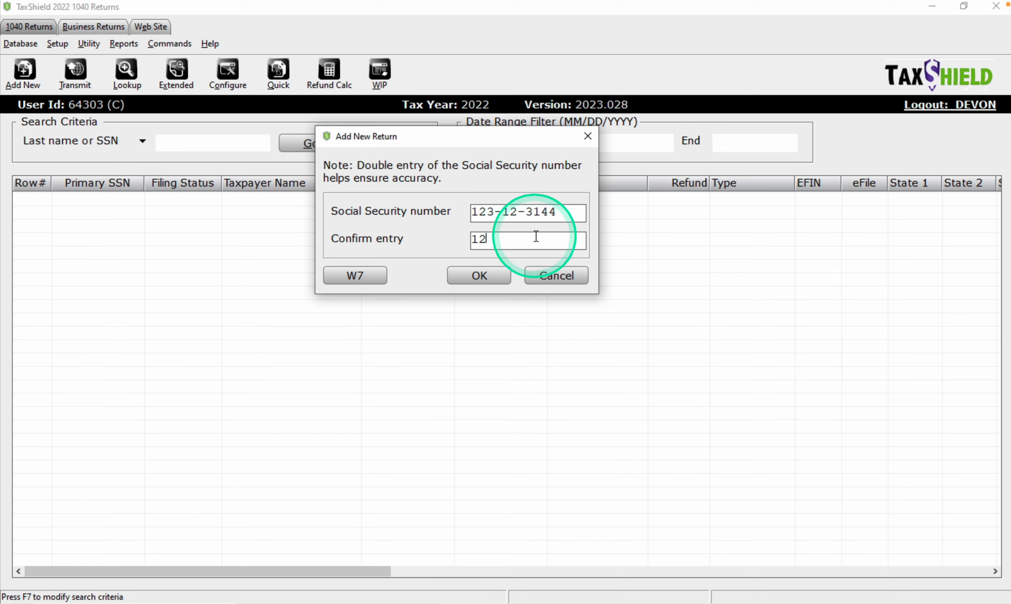
type("3-12-3144")
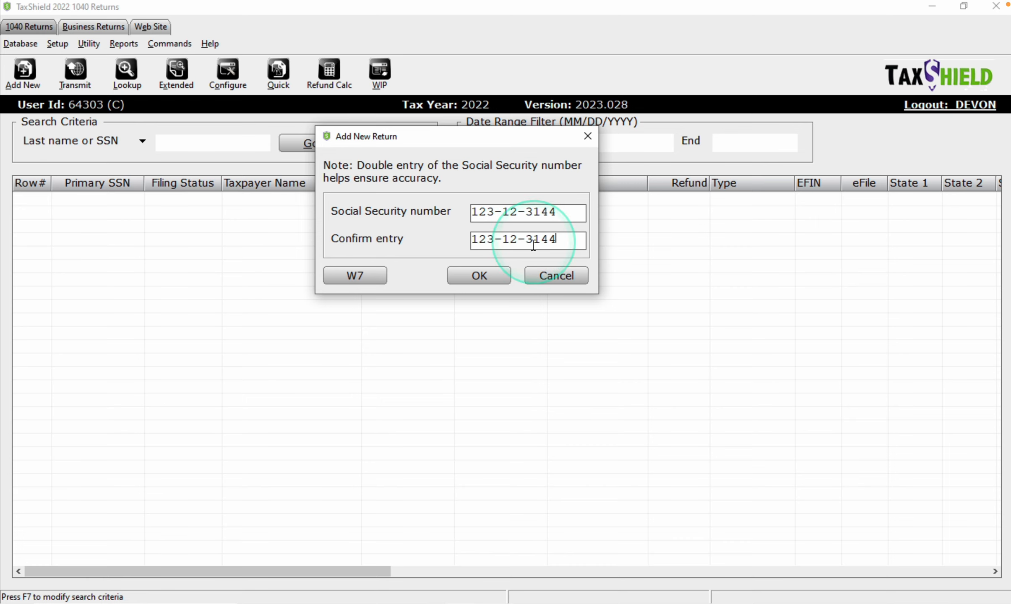
left_click(496, 277)
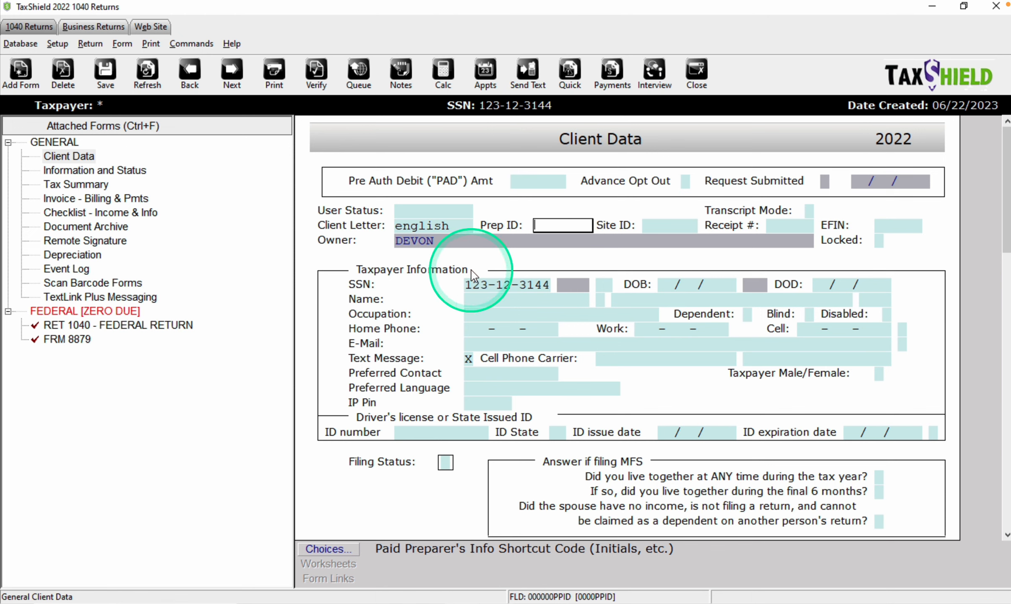
- Enter the taxpayer's first and last name and occupation TRAINER
left_click(509, 297)
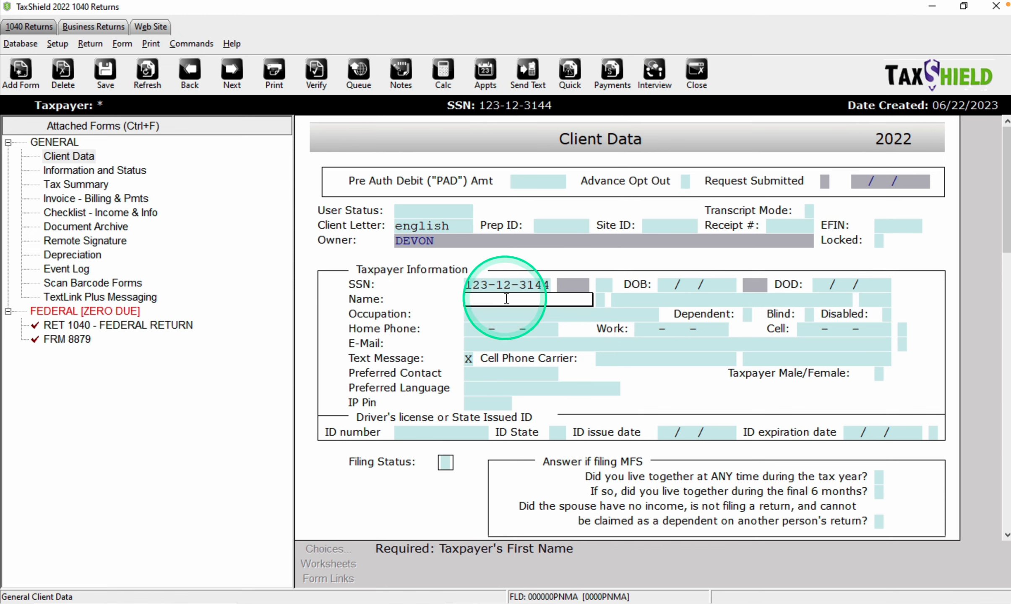
type("DEVON")
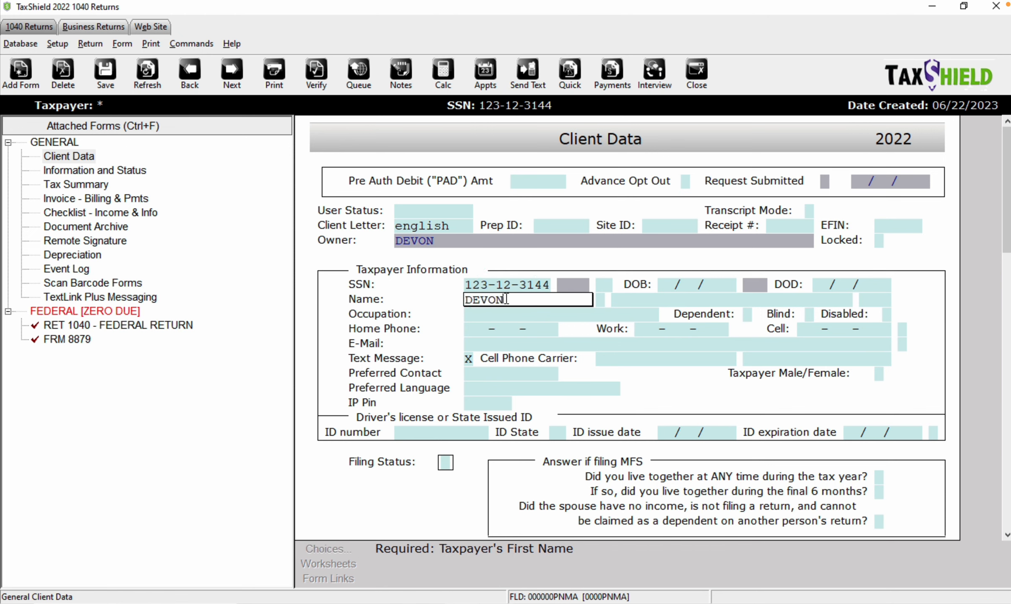
key("Tab")
key("Tab")
type("TEST")
key("Tab")
key("Tab")
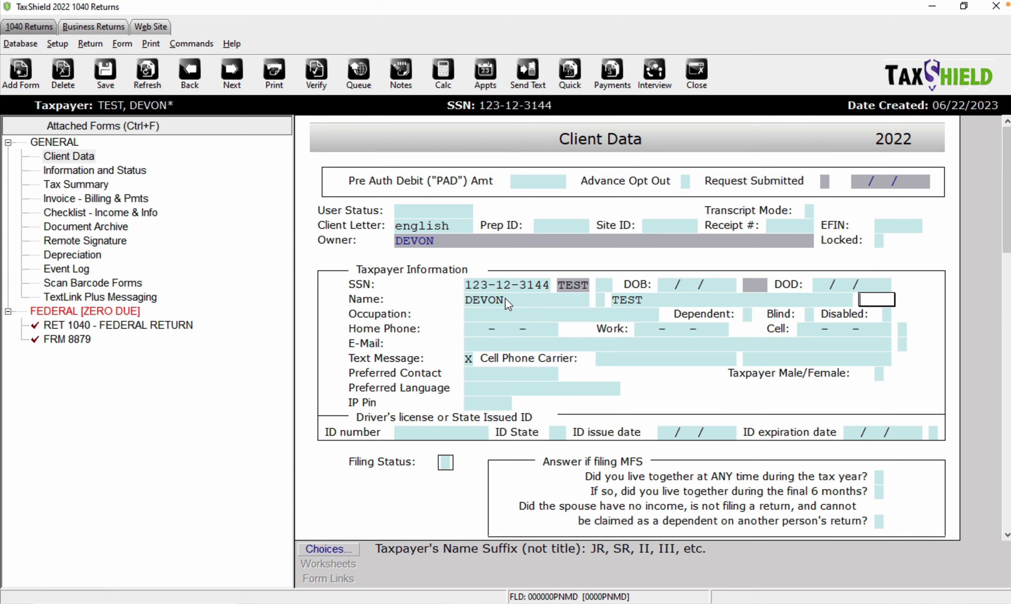
type("TRAINER")
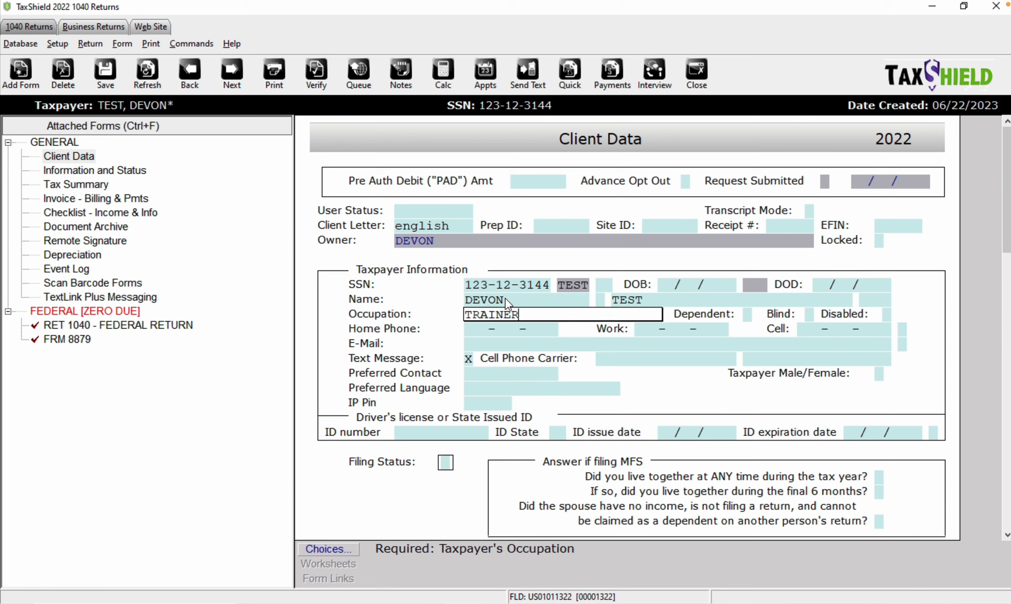
key("Tab")
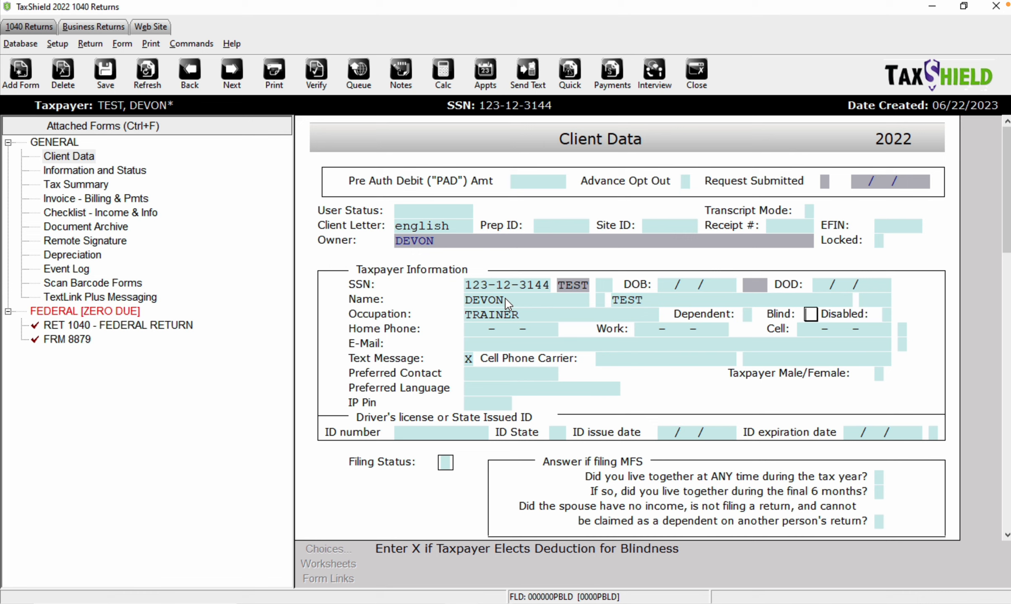
- Enter the taxpayer's cell phone number and e-mail address, fixing typos in the e-mail
key("Tab")
key("Tab")
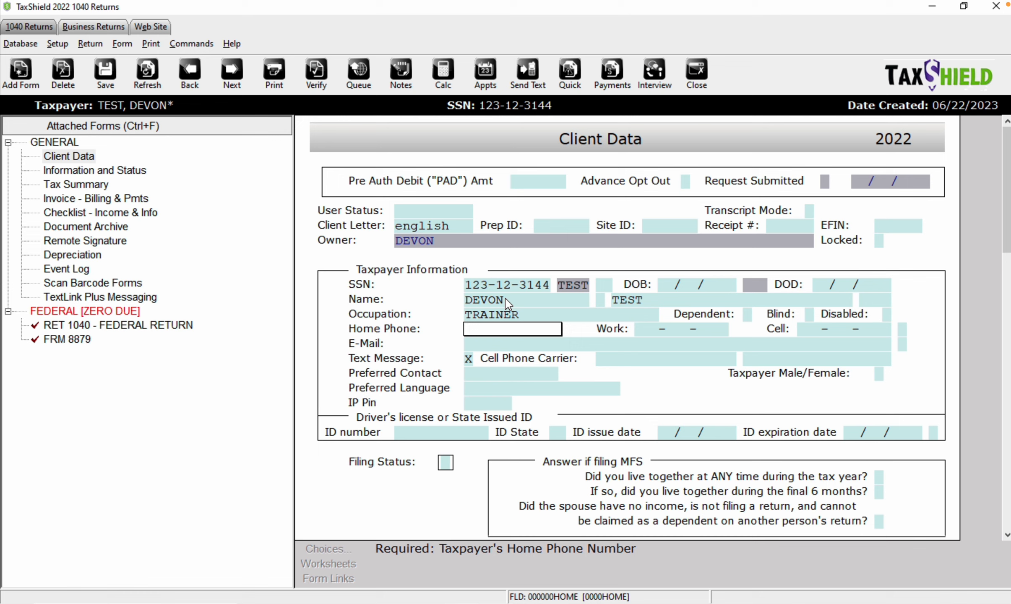
key("Tab")
key("Tab")
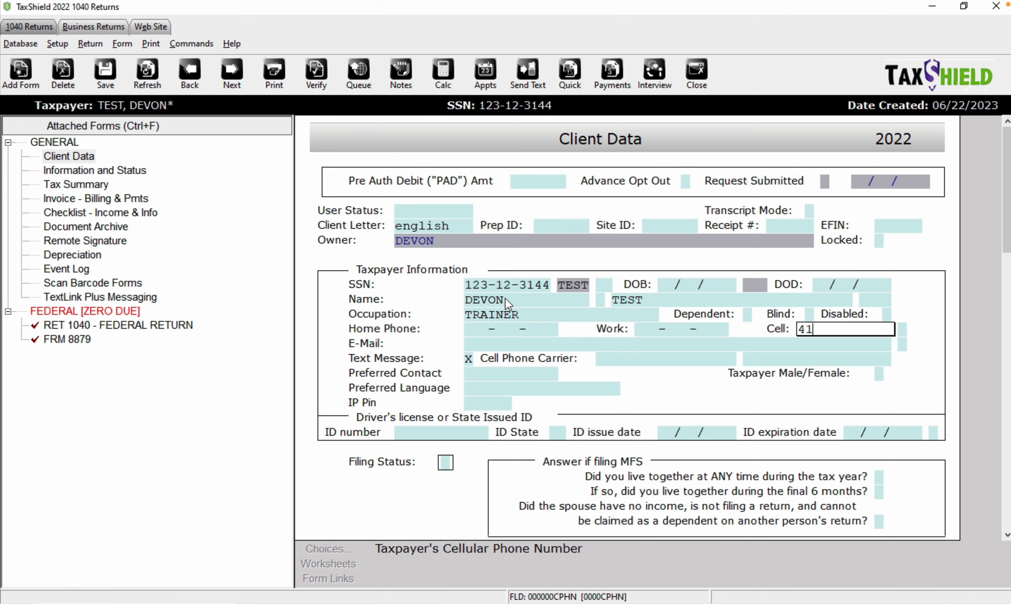
left_click(502, 328)
key("Tab")
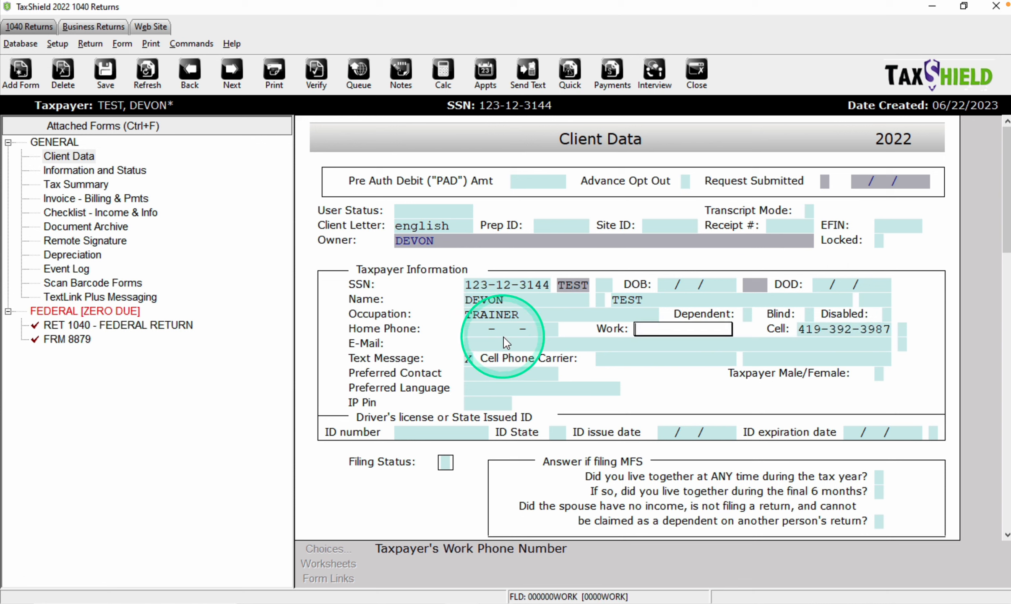
key("Tab")
key("Tab")
key("Tab")
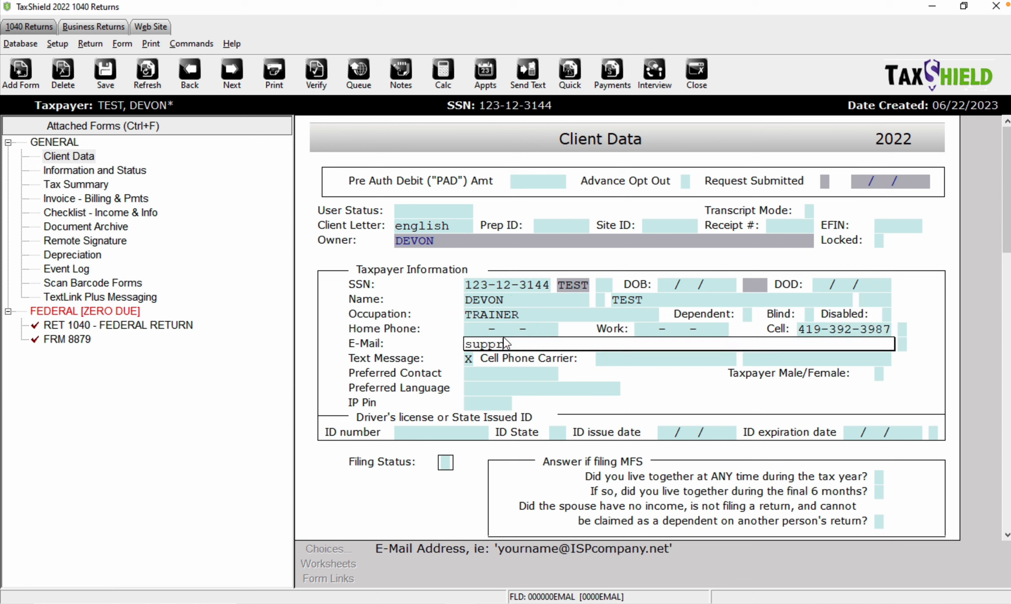
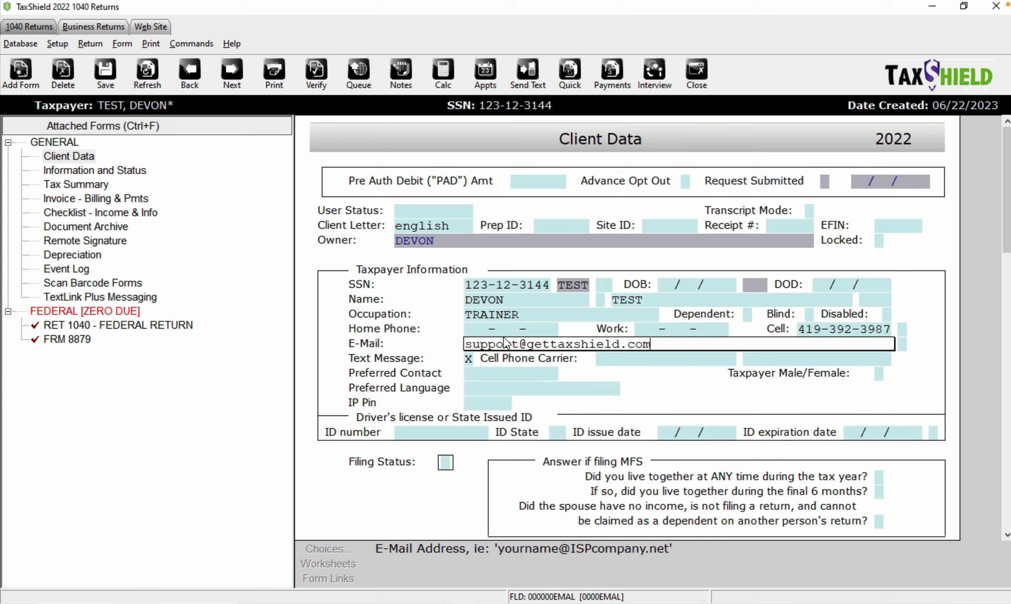
left_click(503, 342)
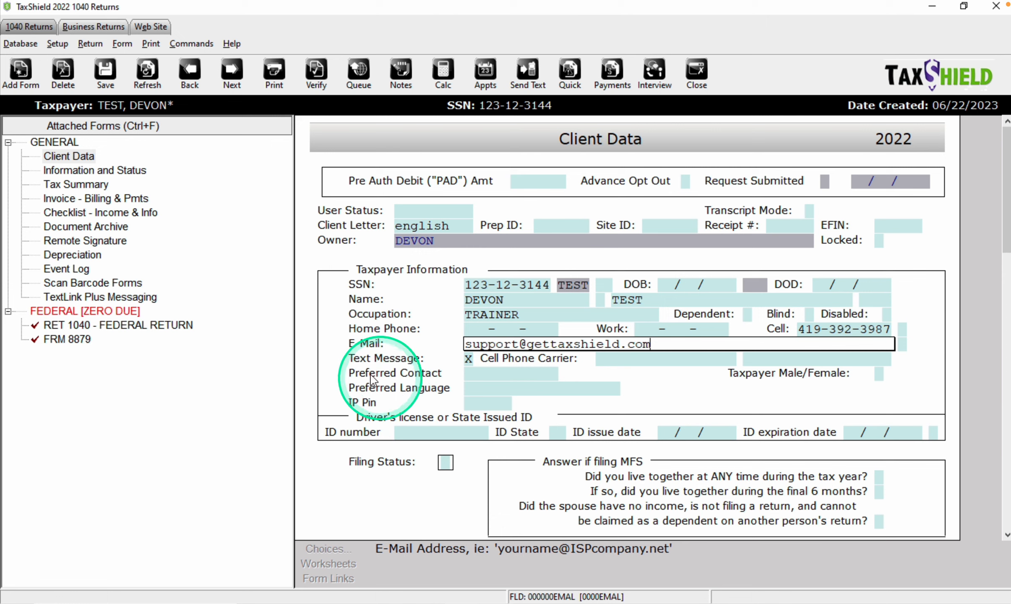
left_click(488, 402)
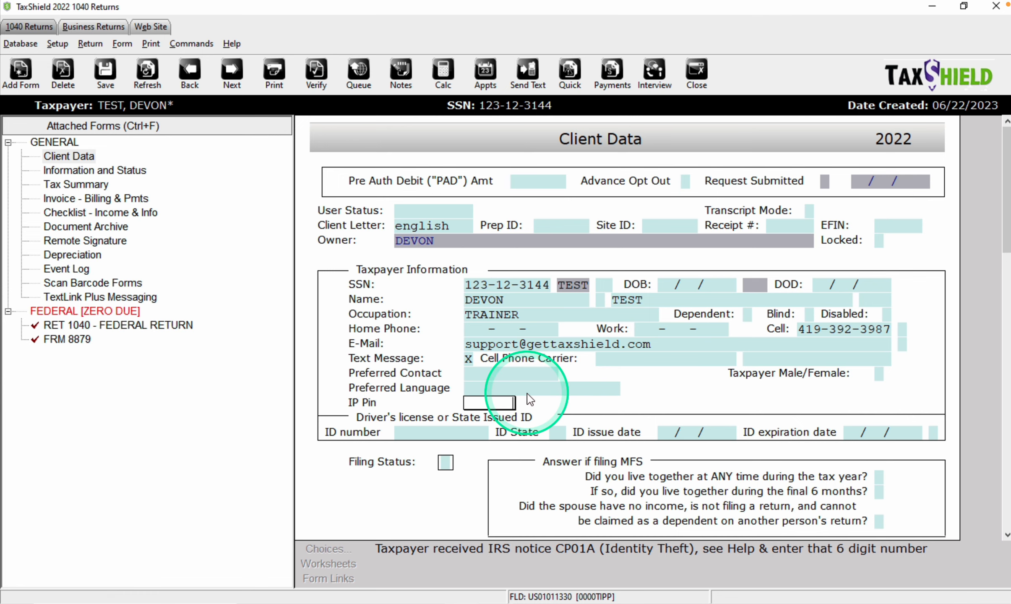
scroll(527, 393, "down", 2)
- Enter the driver's license number, state TN, issued 07/09/2022, expiring 07/09/2025
left_click(474, 403)
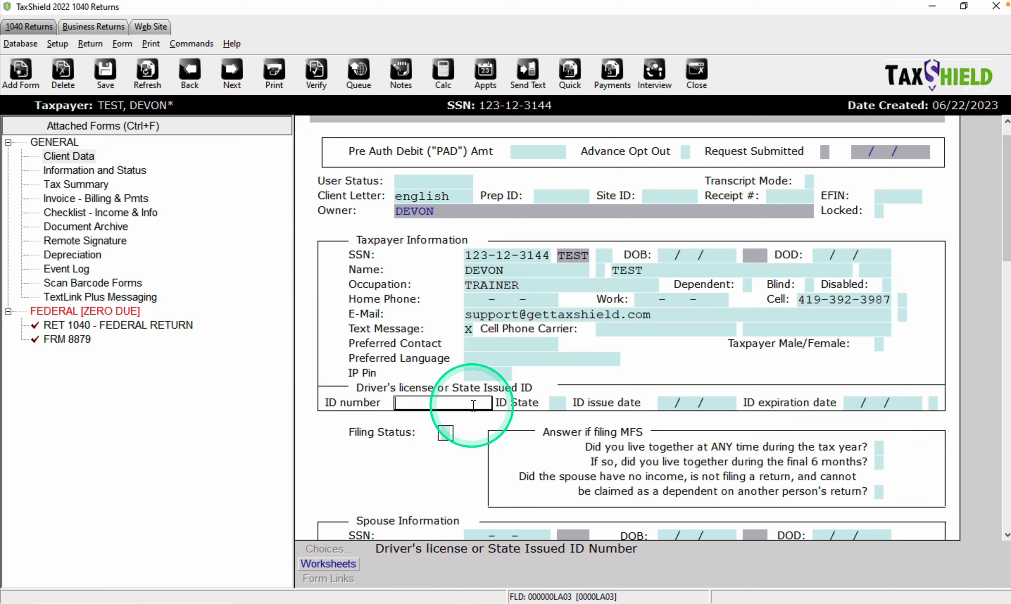
type("123123123123")
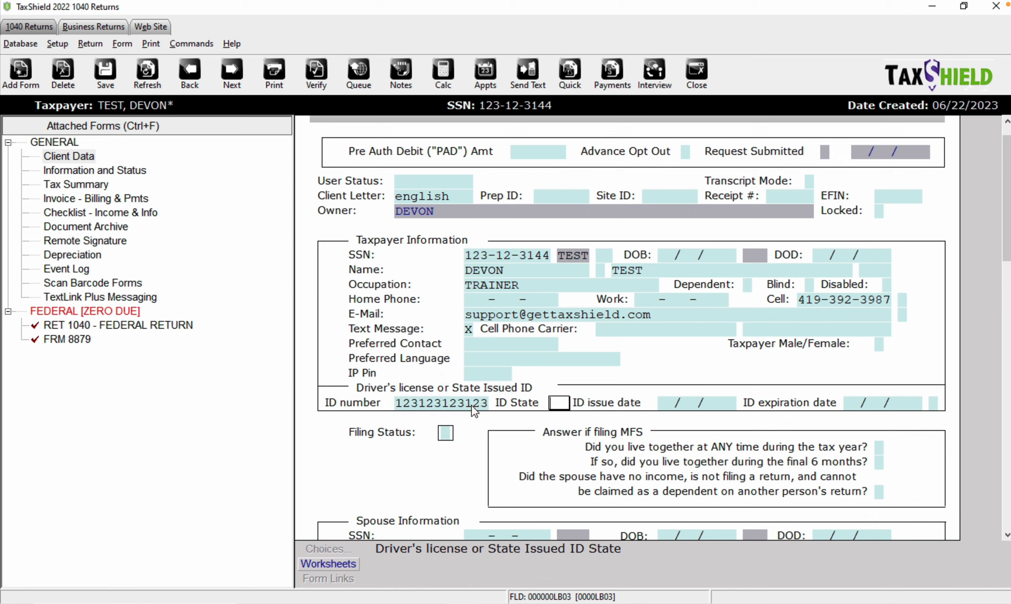
type("TN")
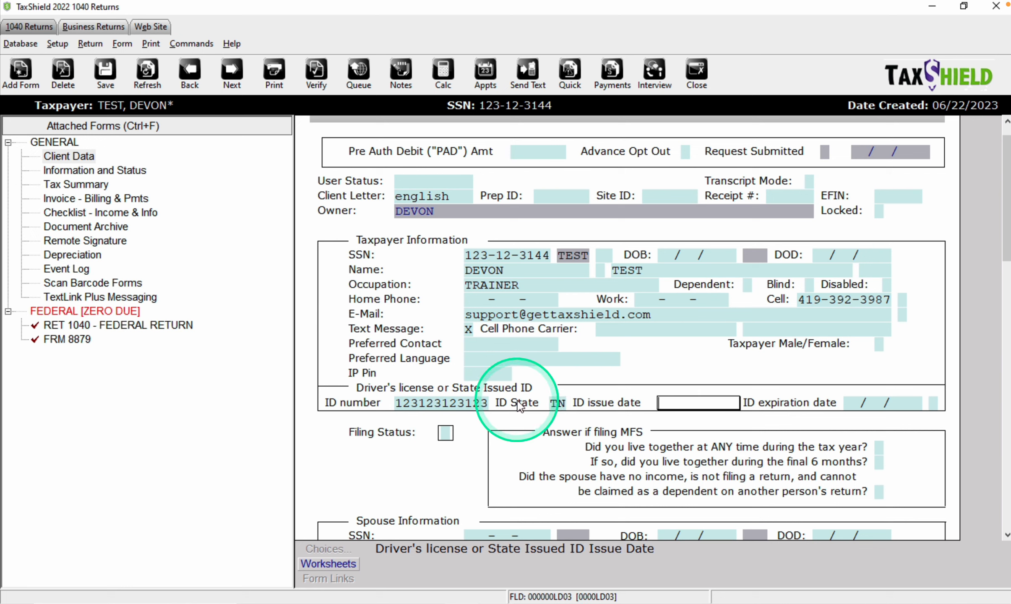
type("07")
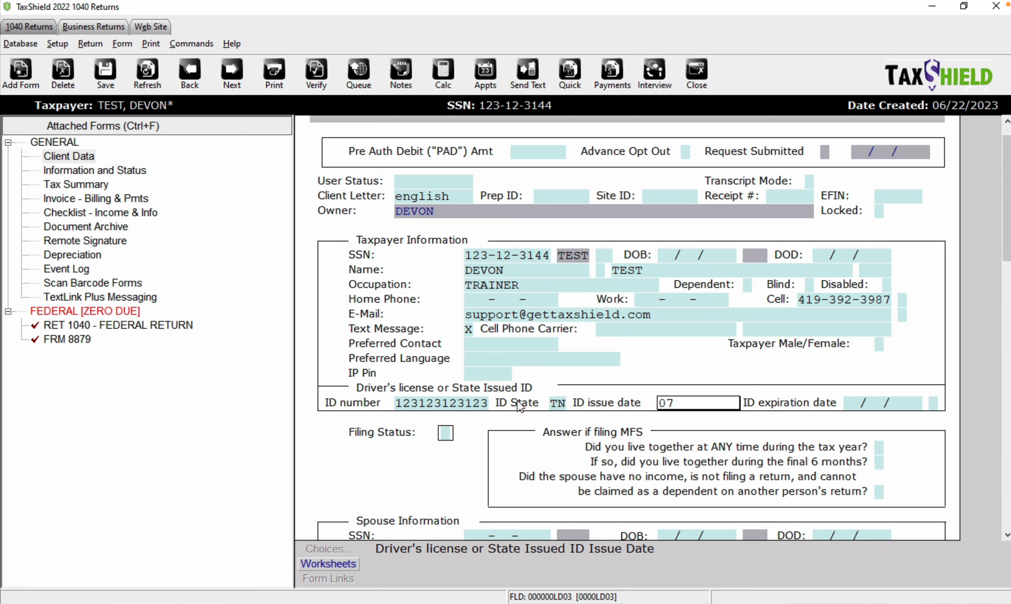
type("/09/2022")
key("Tab")
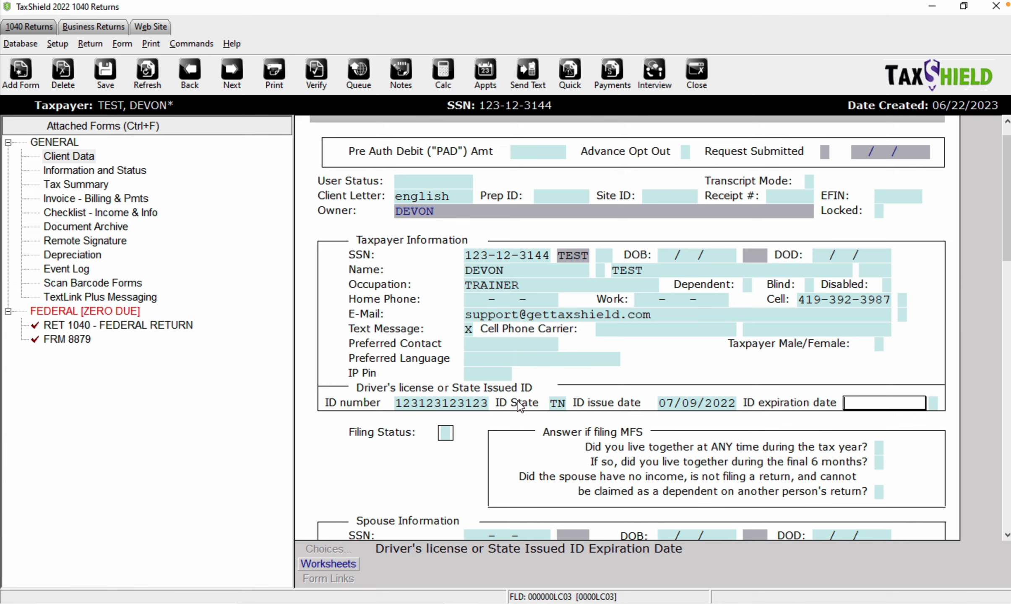
type("07/09/2025")
key("Tab")
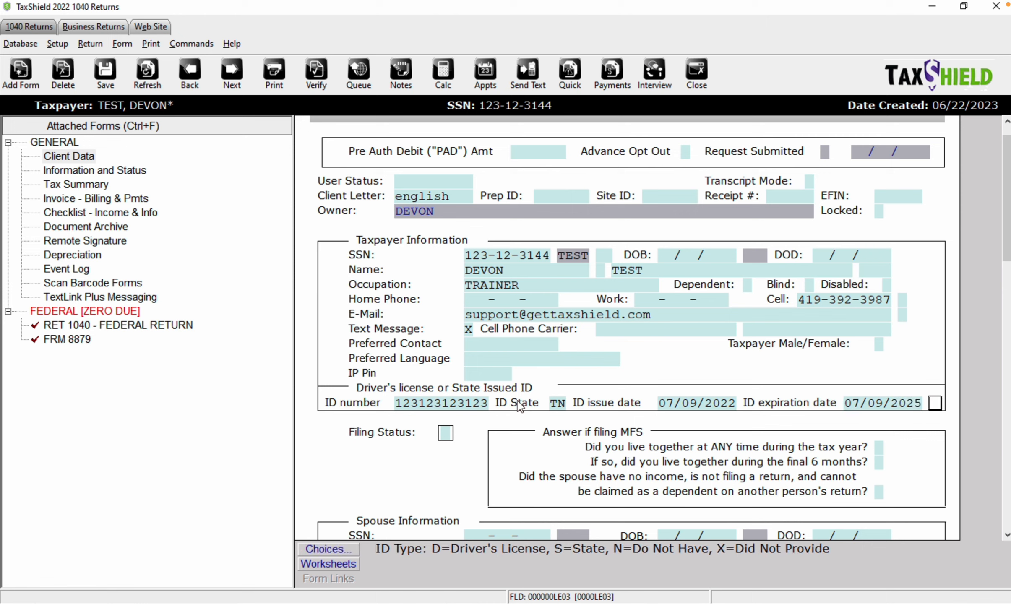
left_click(520, 406)
- Choose Driver's License as the ID type and enter filing status 4, Head of Household
left_click(341, 549)
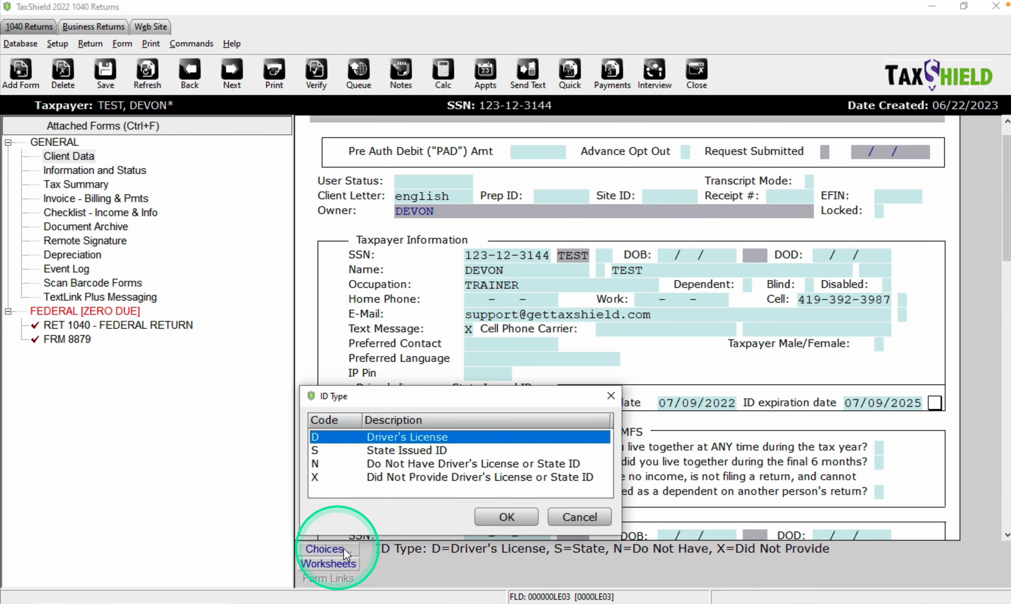
double_click(428, 437)
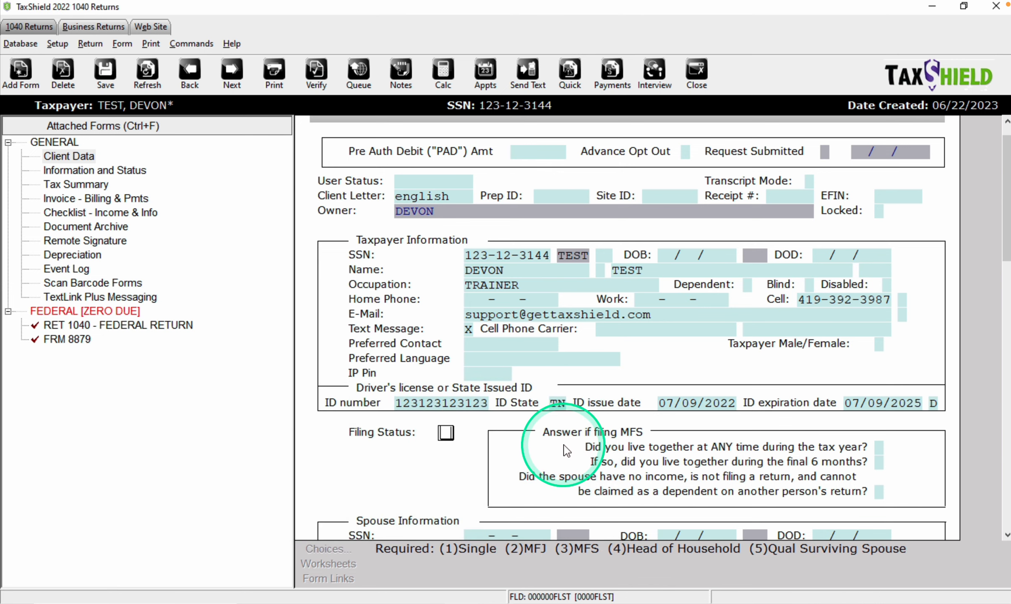
scroll(643, 443, "down", 1)
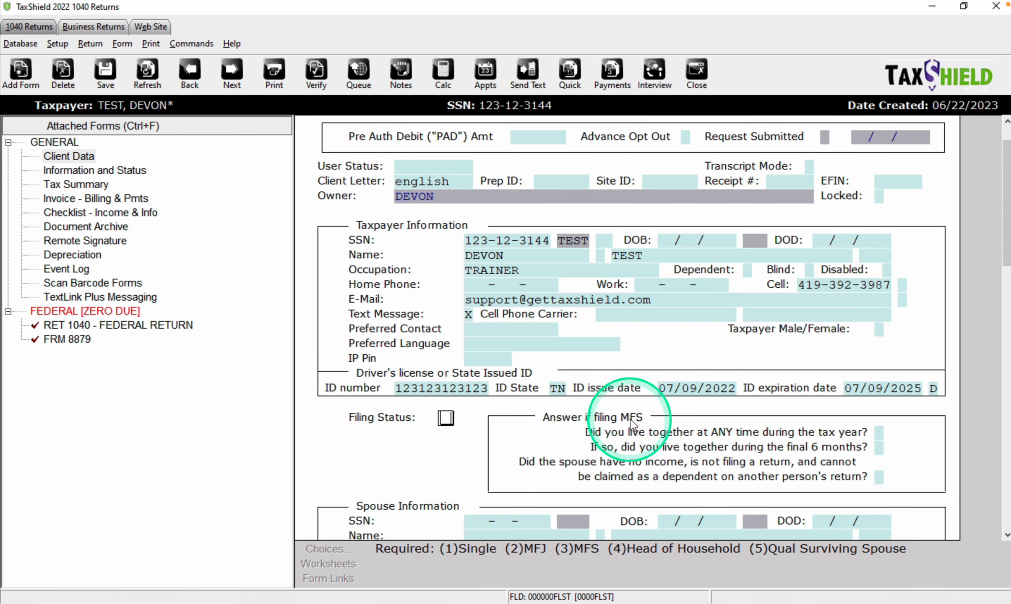
scroll(612, 402, "down", 1)
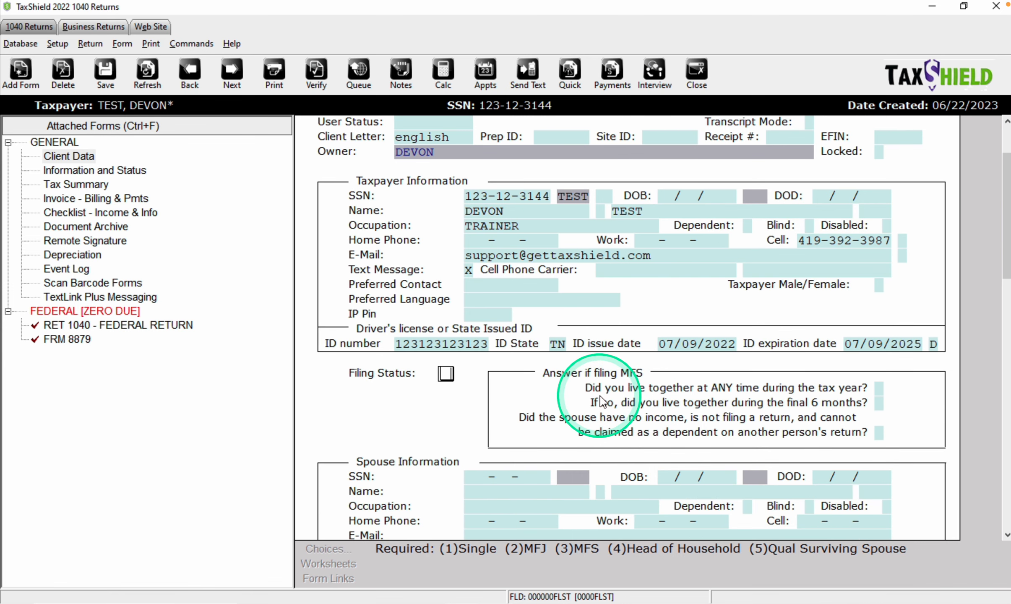
type("4")
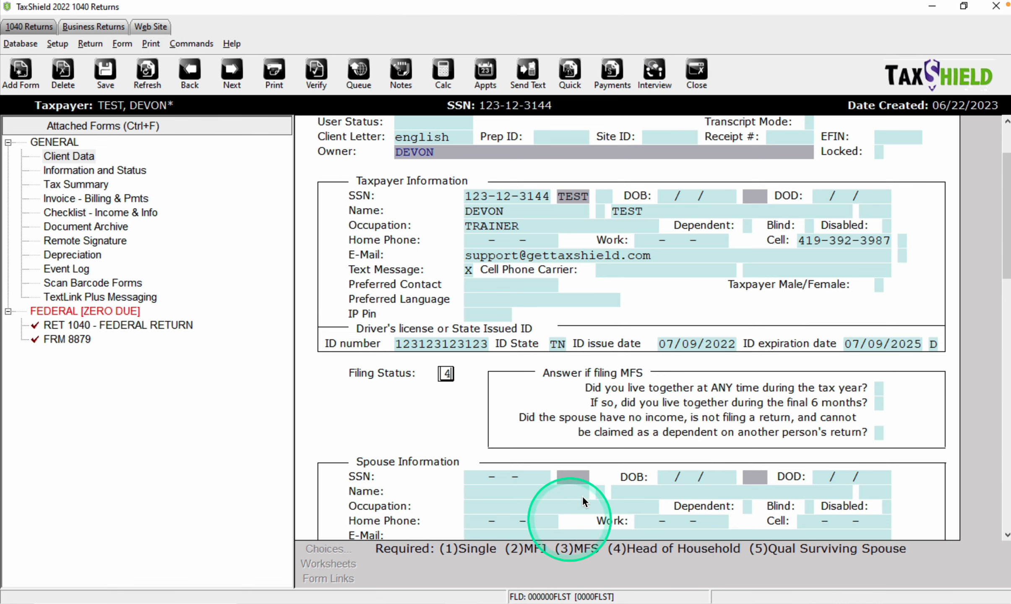
scroll(596, 478, "down", 2)
scroll(612, 459, "down", 5)
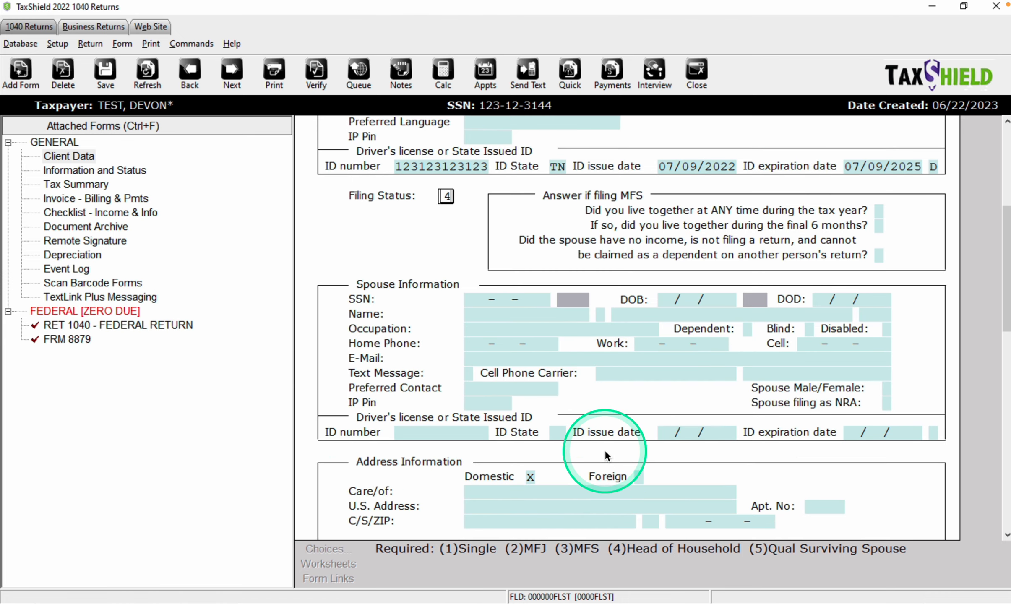
- Enter the taxpayer's street address and ZIP code so city and state auto-fill
left_click(586, 461)
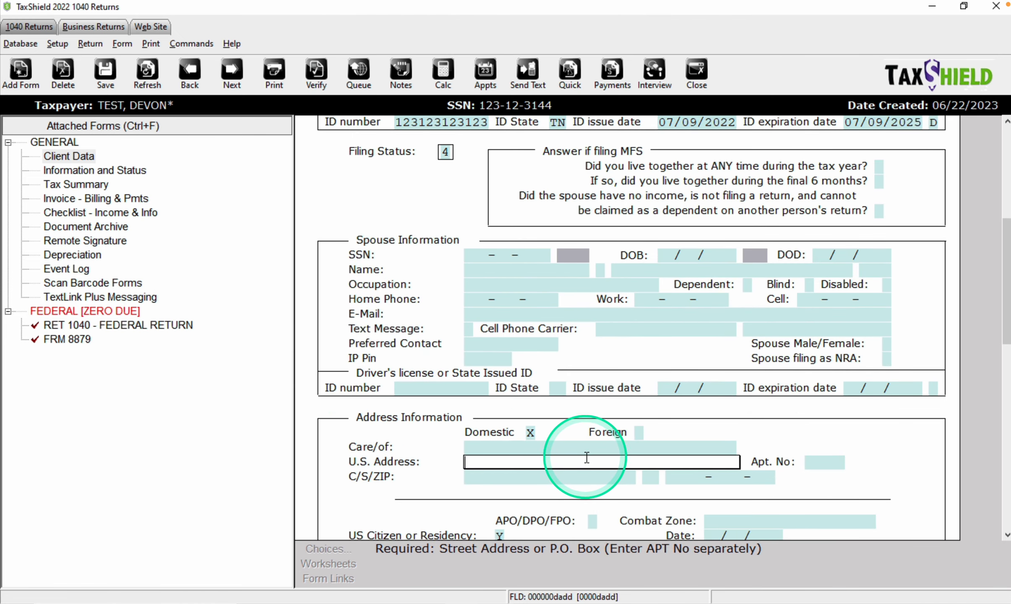
type("123 ANY STREET")
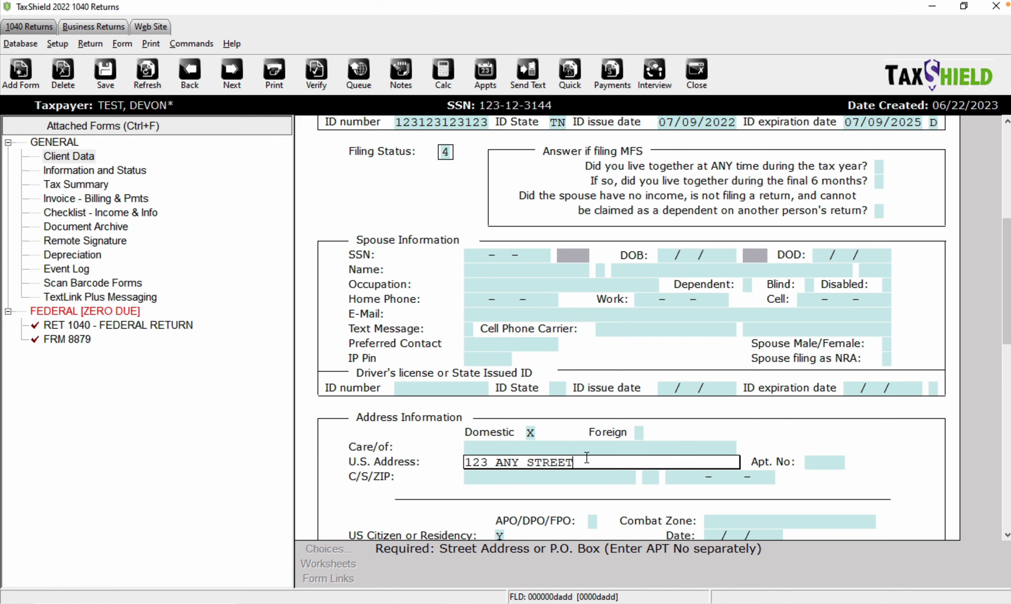
key("Tab")
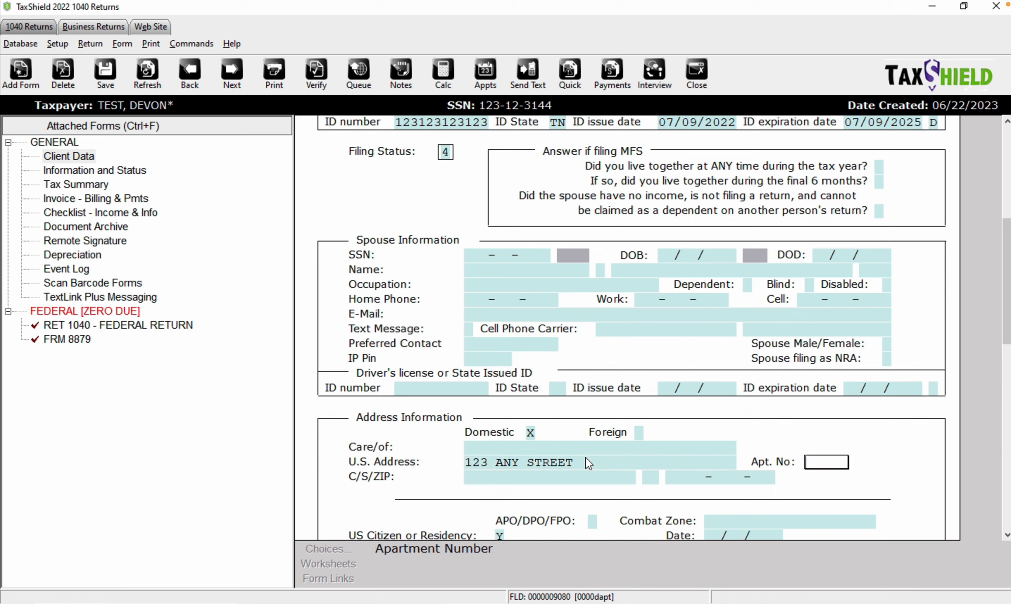
key("Tab")
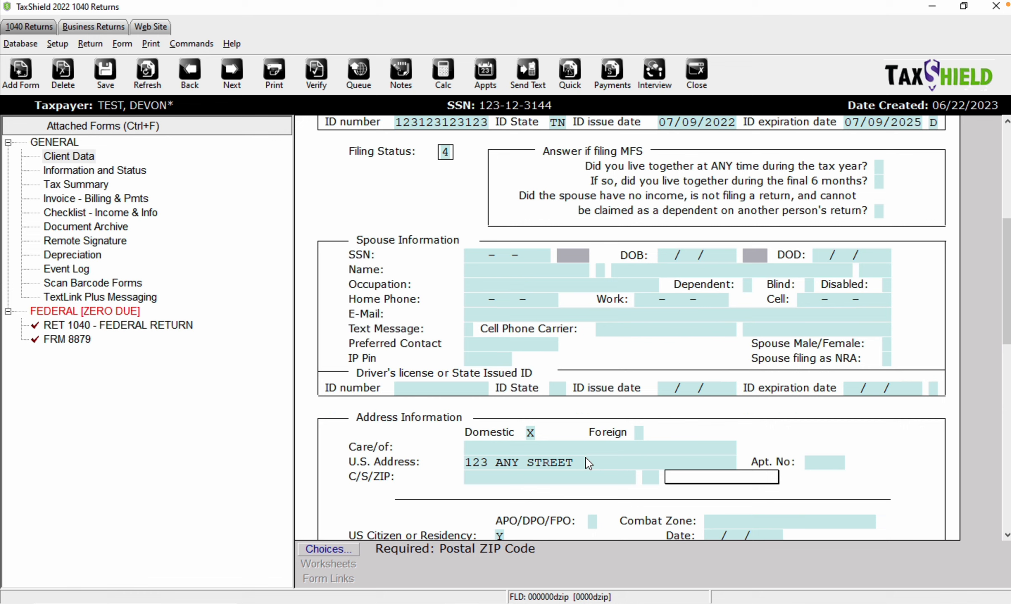
type("381")
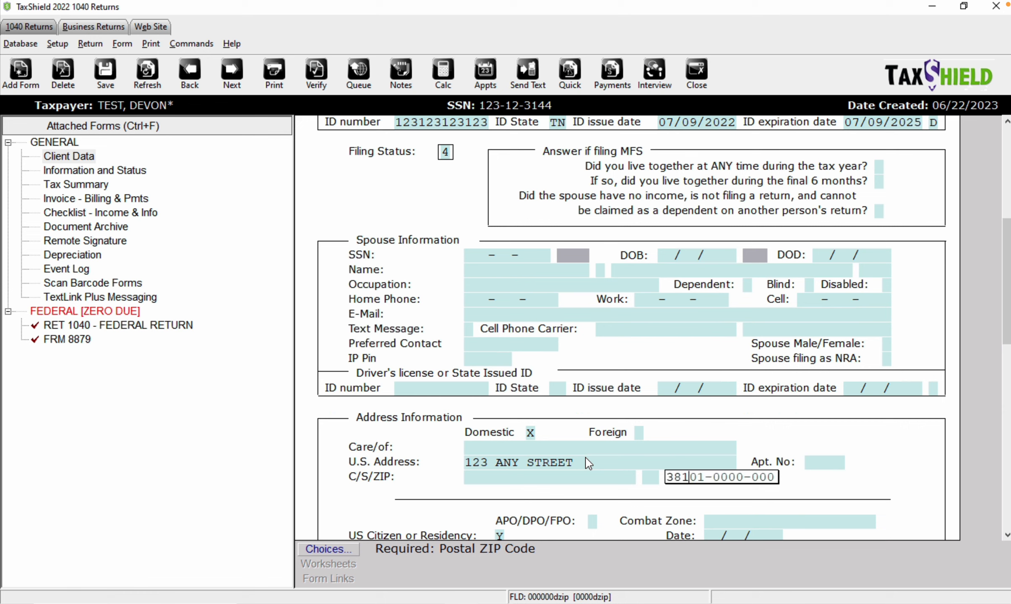
type("25")
key("Tab")
scroll(587, 463, "down", 4)
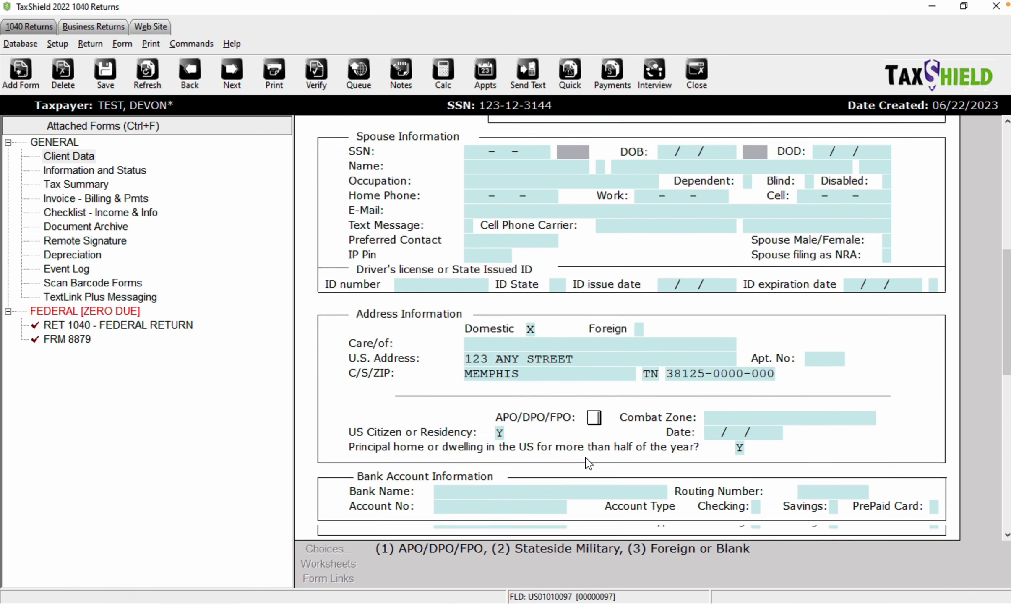
scroll(588, 463, "down", 4)
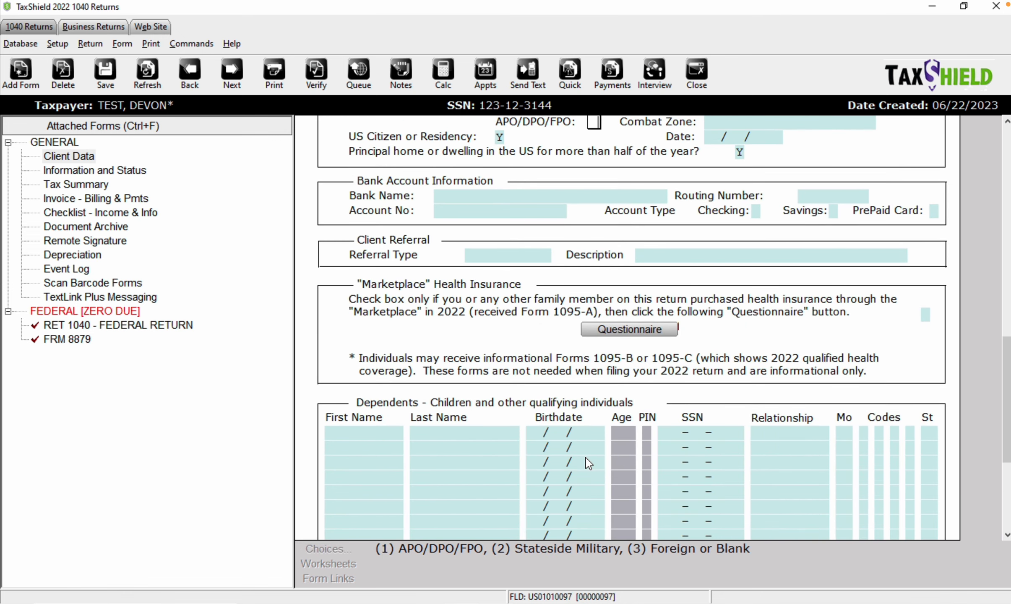
scroll(589, 462, "up", 6)
- Pick FIFTH THIRD BANK from the bank list so routing number 263190812 fills in
left_click(523, 462)
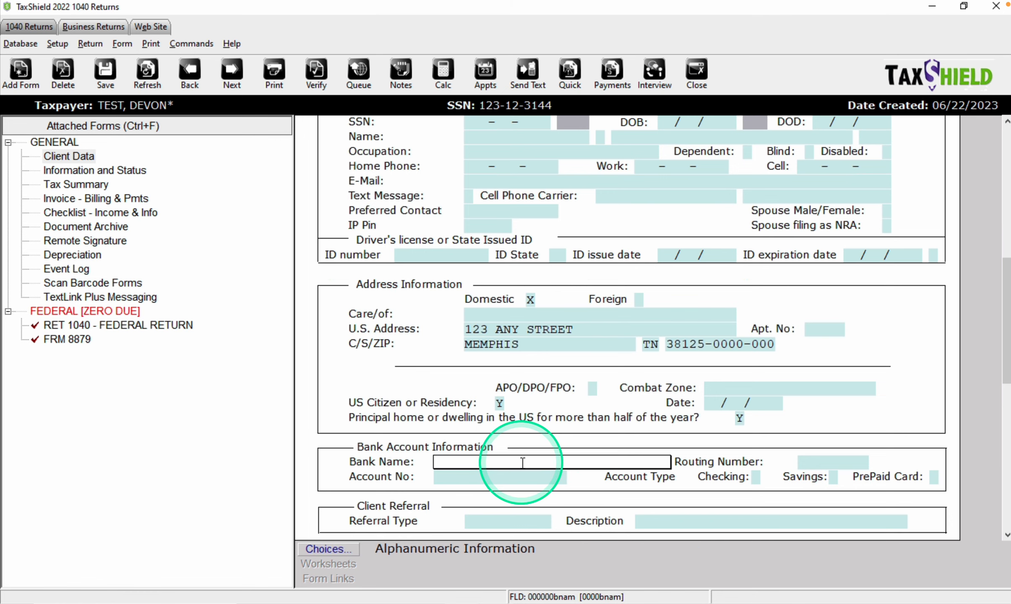
left_click(352, 546)
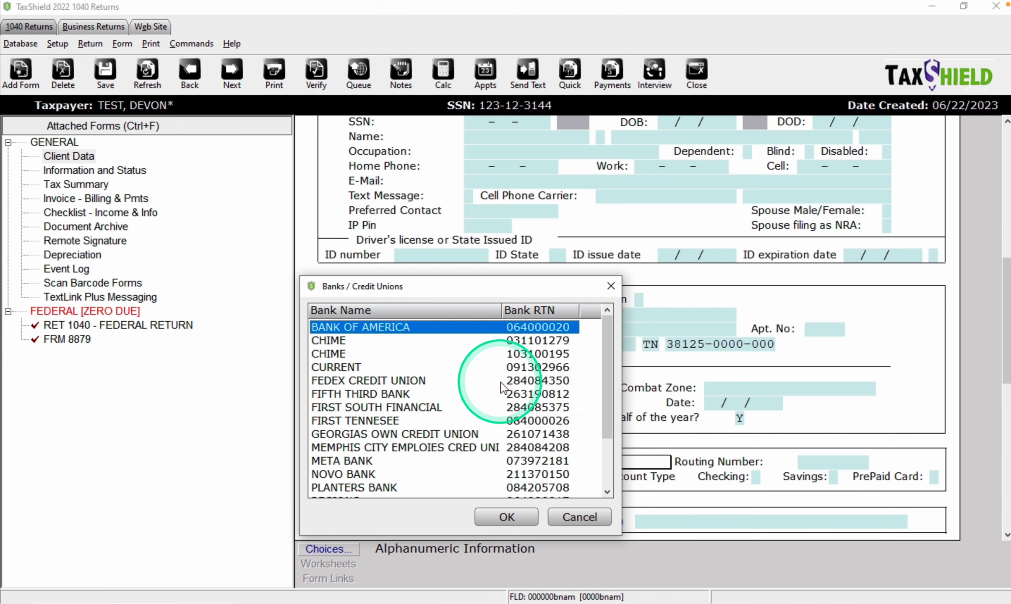
left_click_drag(603, 367, 603, 459)
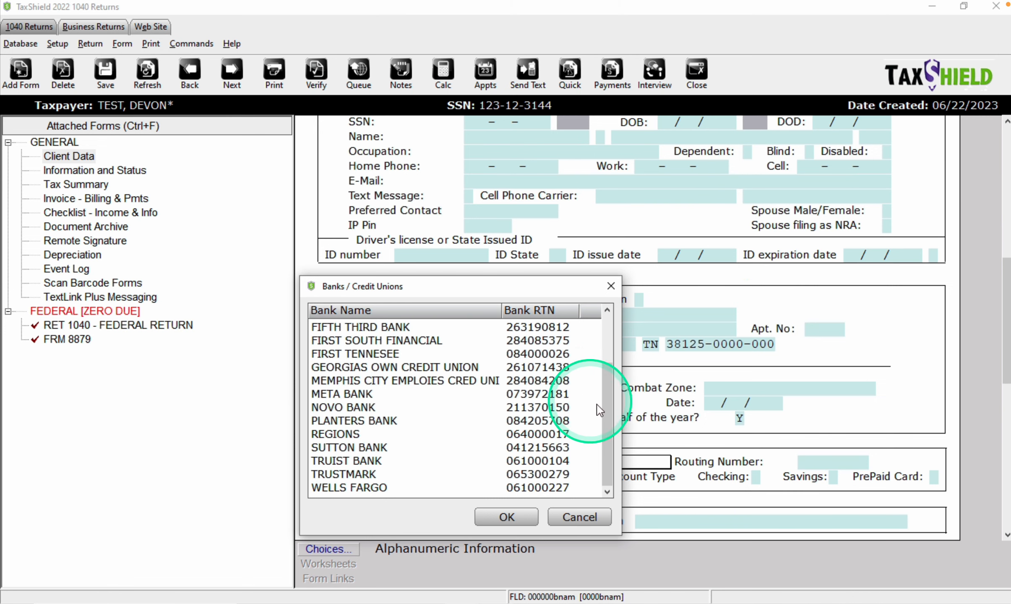
left_click_drag(604, 405, 604, 359)
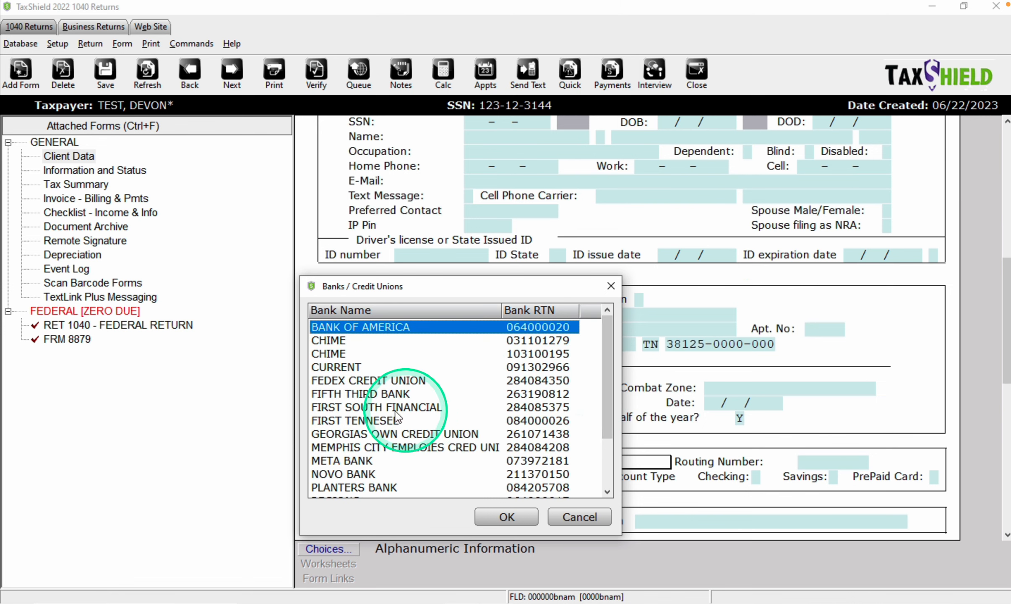
left_click(369, 395)
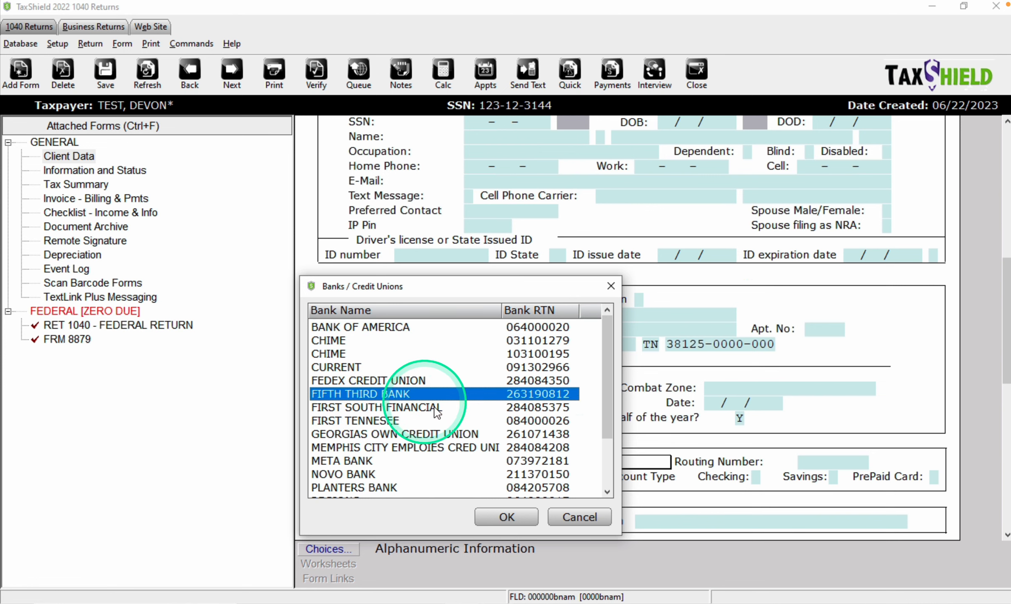
double_click(477, 394)
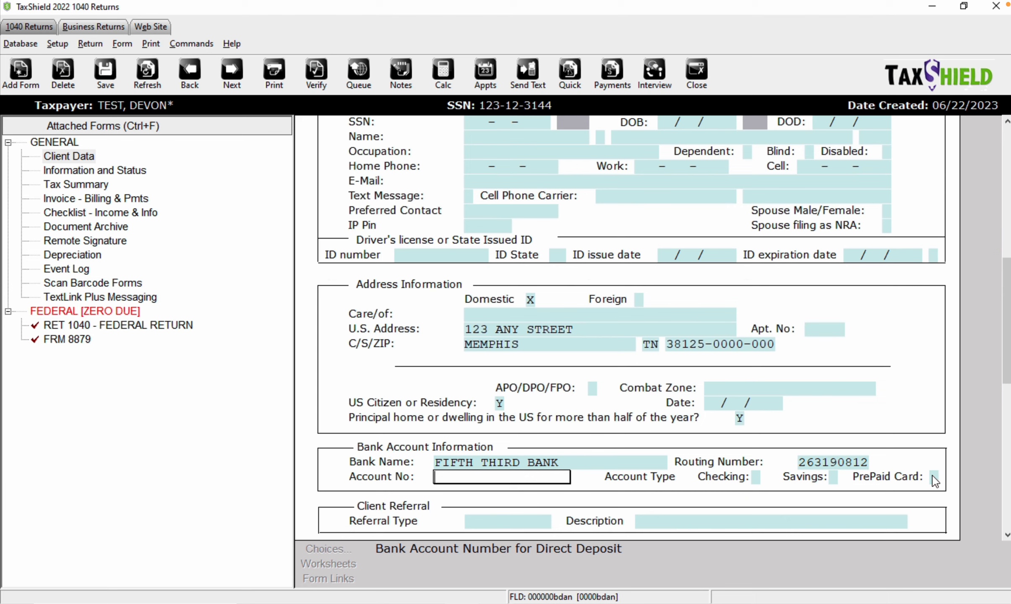
- Enter referral type CLIENT with the description WORD OF MOUTH
scroll(881, 476, "down", 3)
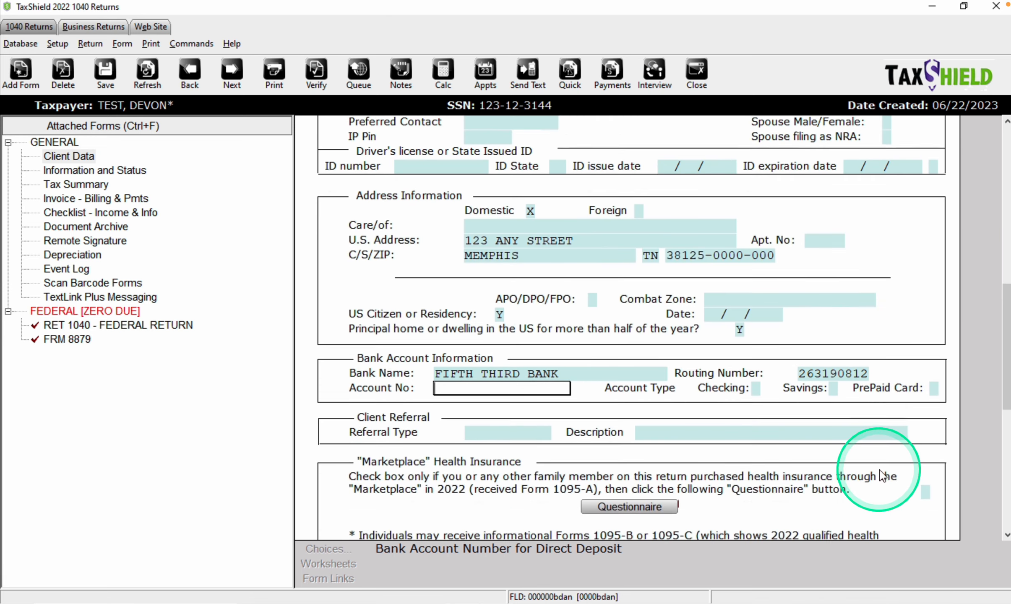
scroll(797, 478, "down", 3)
left_click(488, 373)
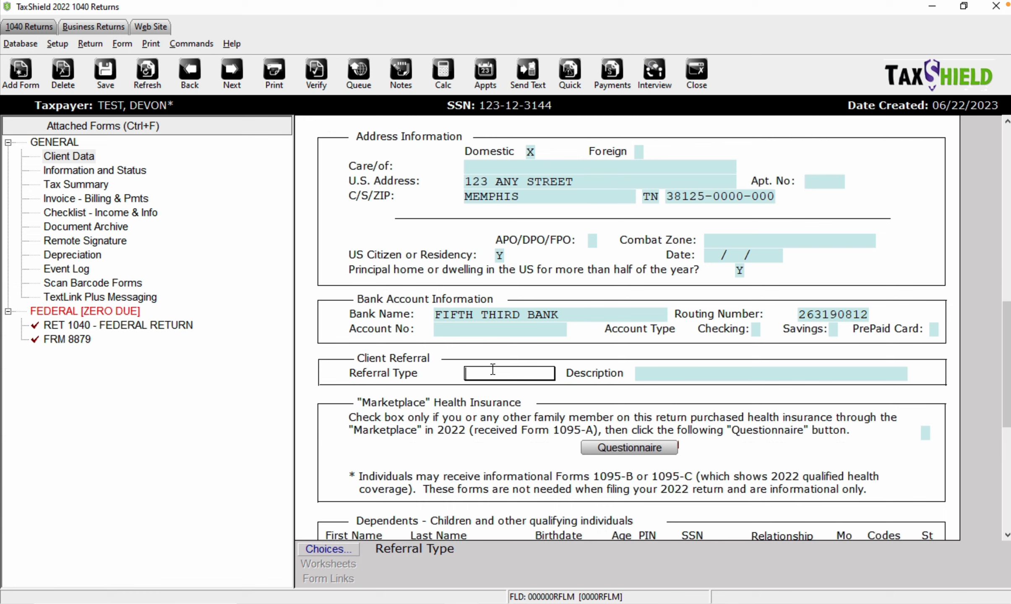
left_click(493, 369)
left_click(773, 373)
left_click(520, 373)
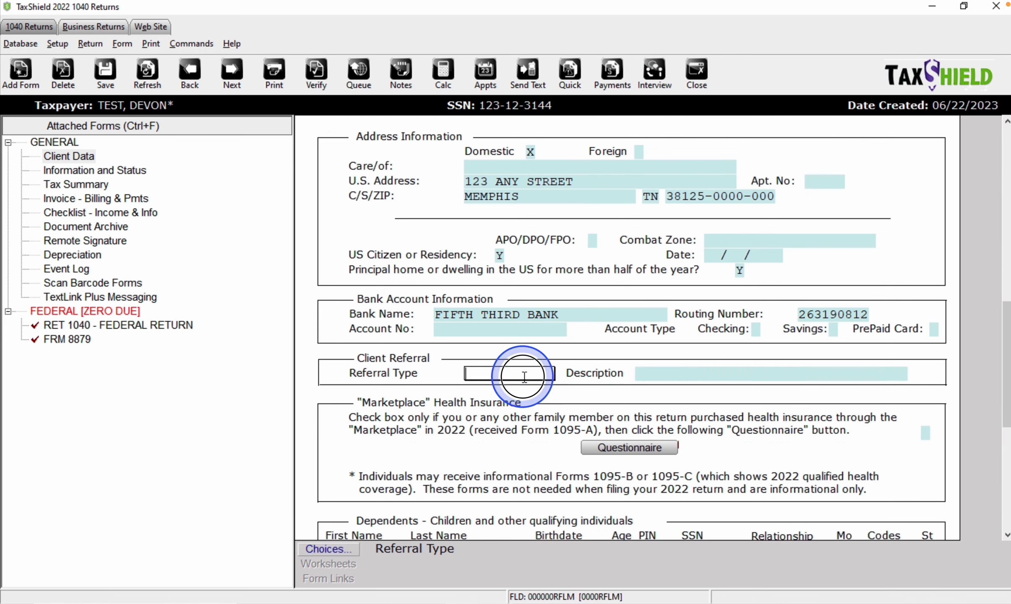
left_click(328, 549)
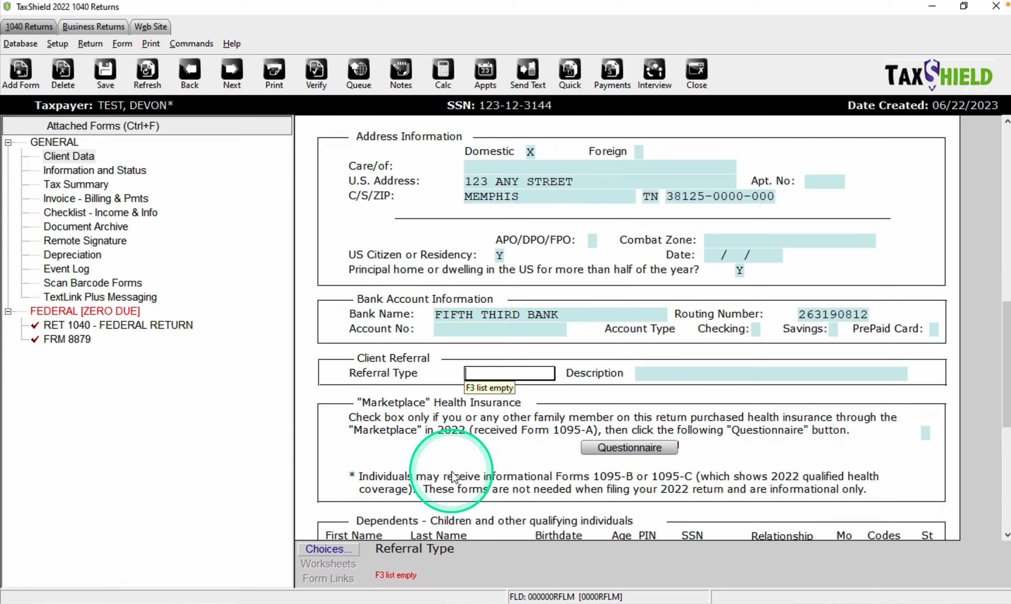
type("CLIENT")
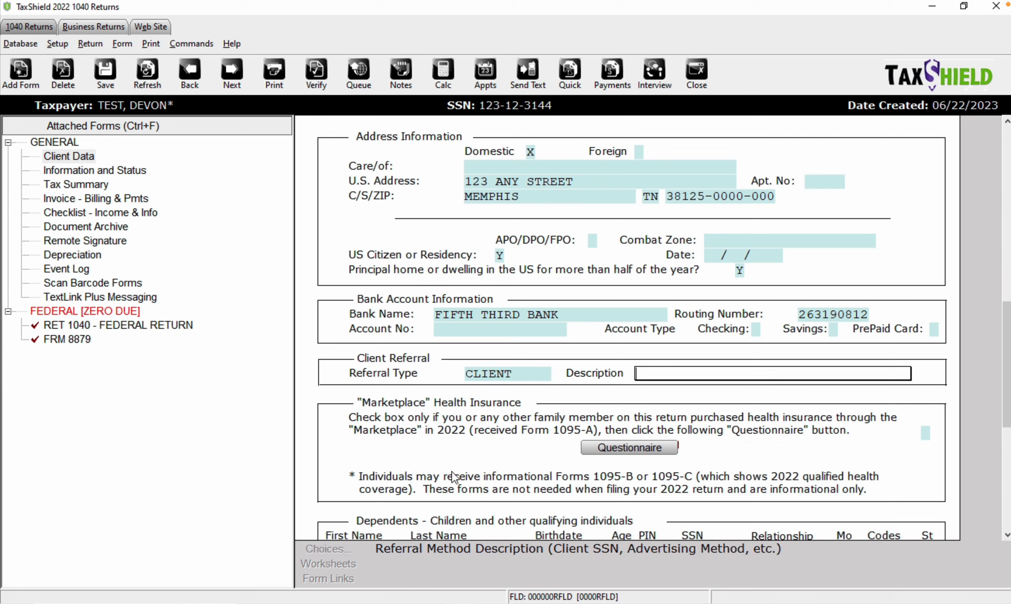
key("Tab")
type("WORD OF MOUTH")
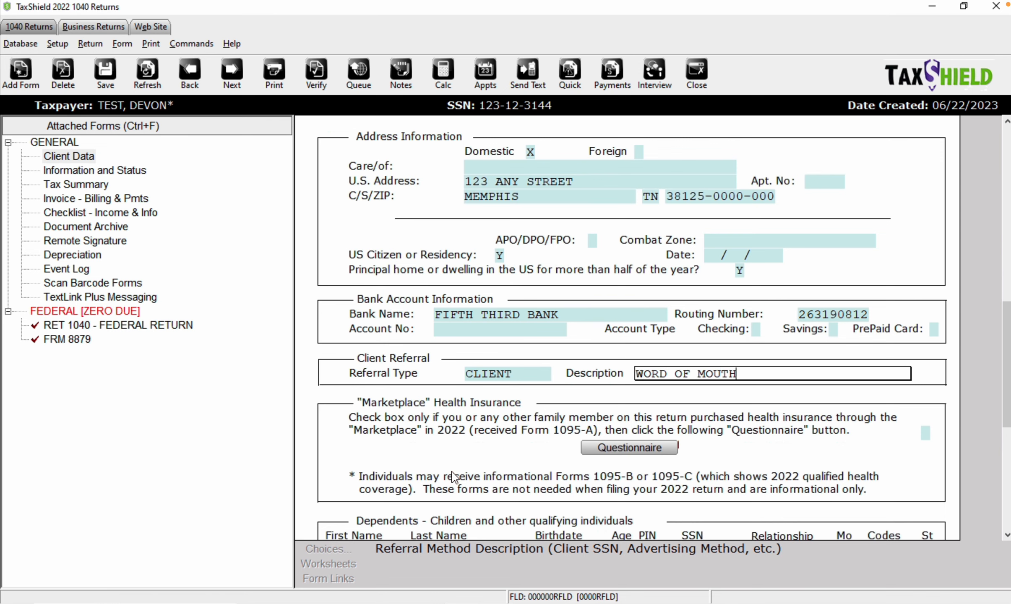
- Close the marketplace health insurance questionnaire without answering, leaving its box unchecked
scroll(461, 365, "down", 3)
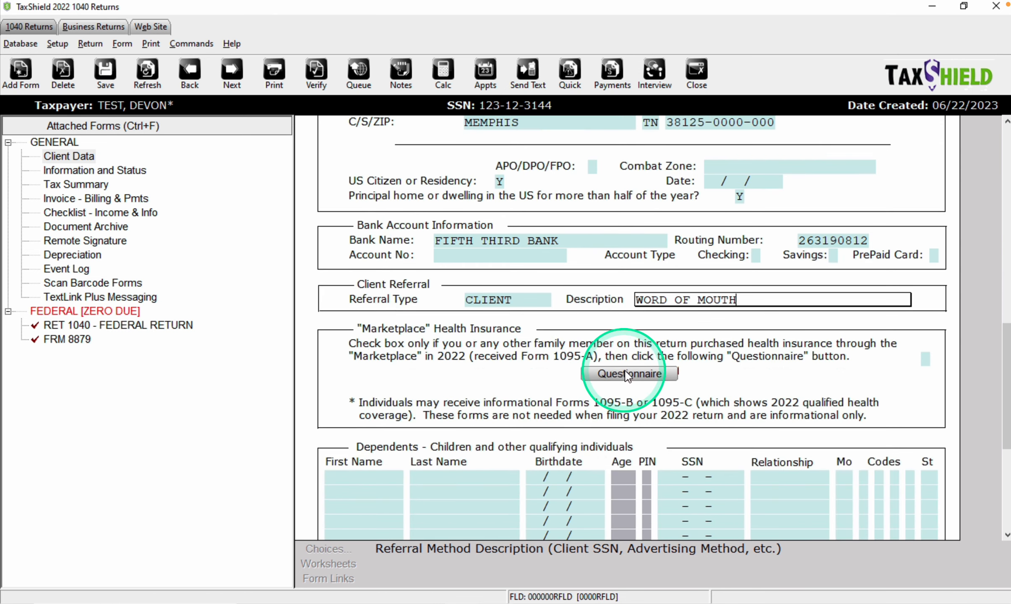
scroll(629, 348, "down", 2)
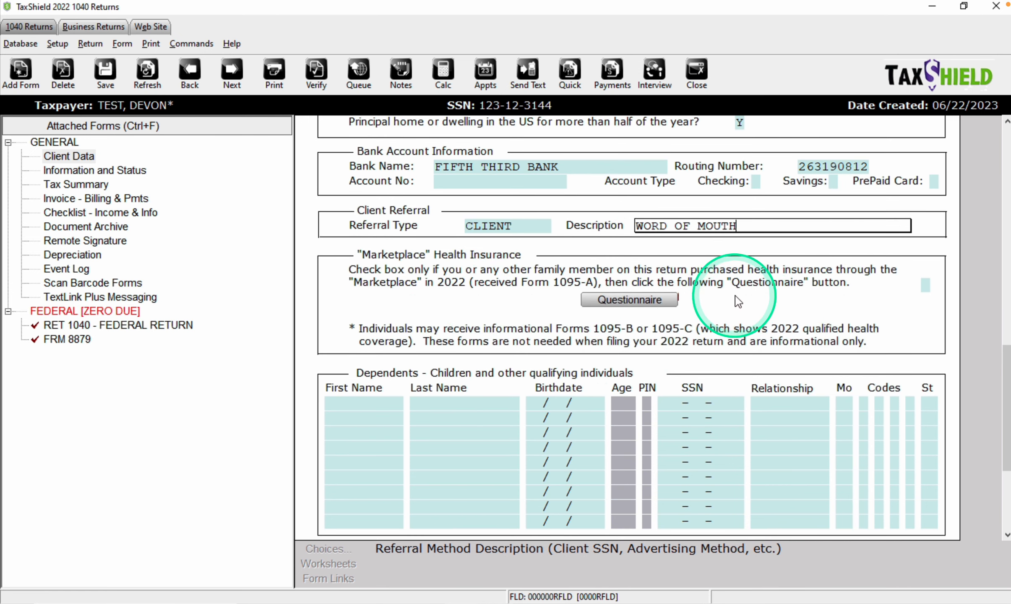
left_click(901, 292)
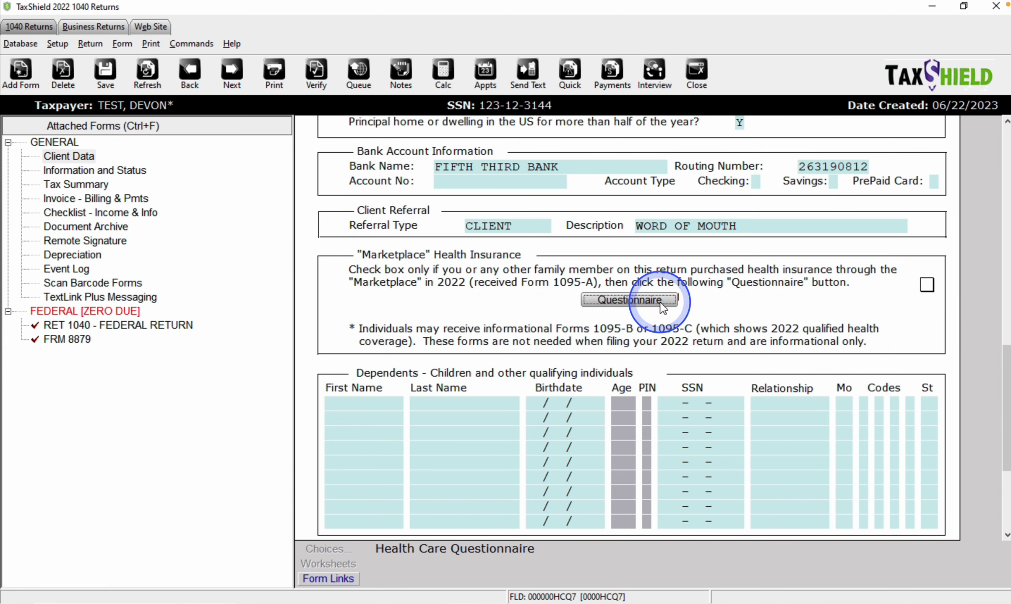
left_click(621, 300)
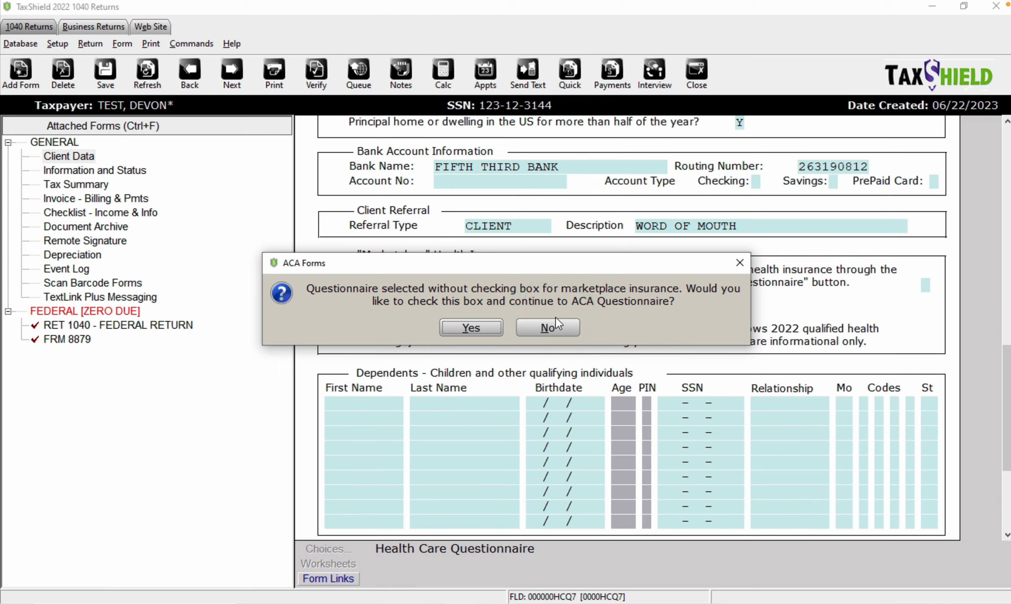
left_click(739, 264)
scroll(738, 288, "down", 5)
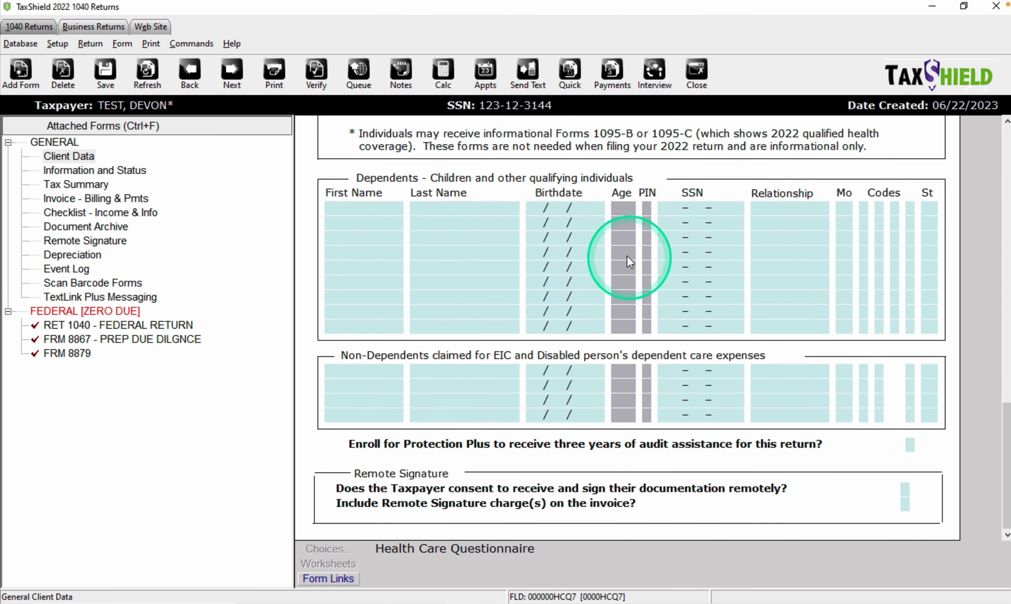
scroll(628, 257, "up", 1)
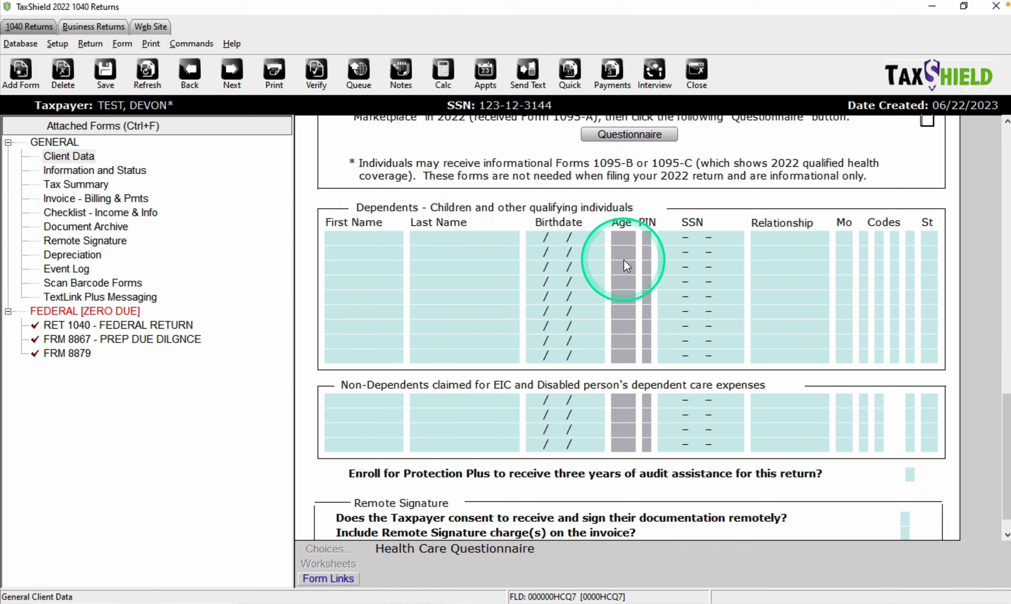
left_click(376, 238)
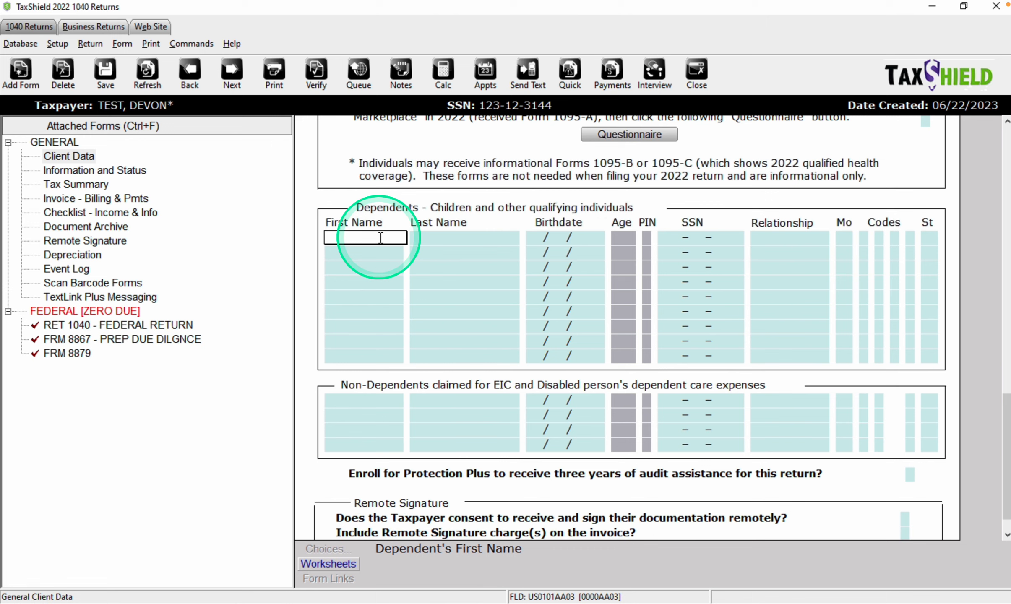
key("Tab")
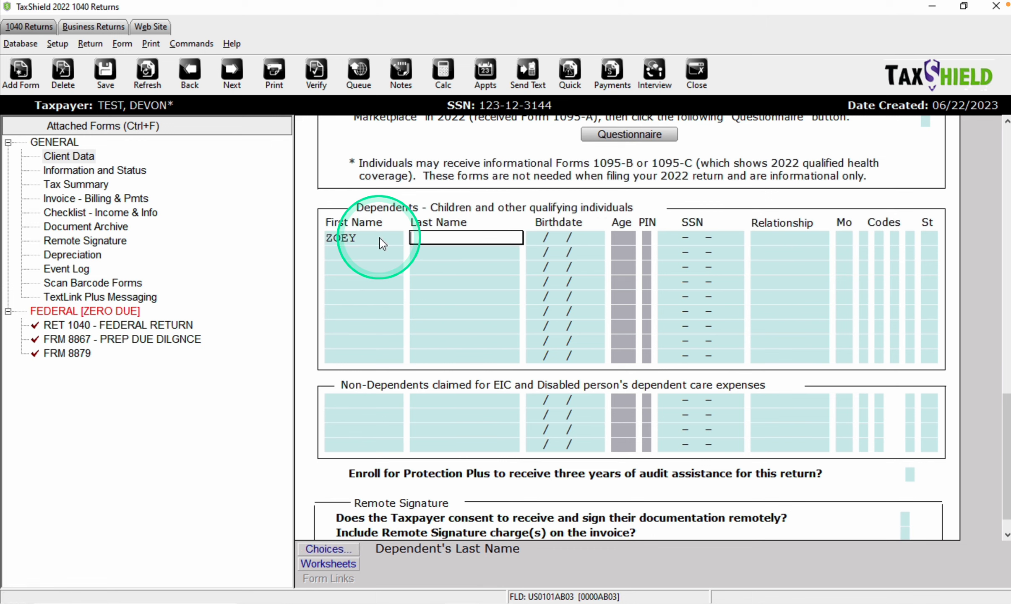
key("Tab")
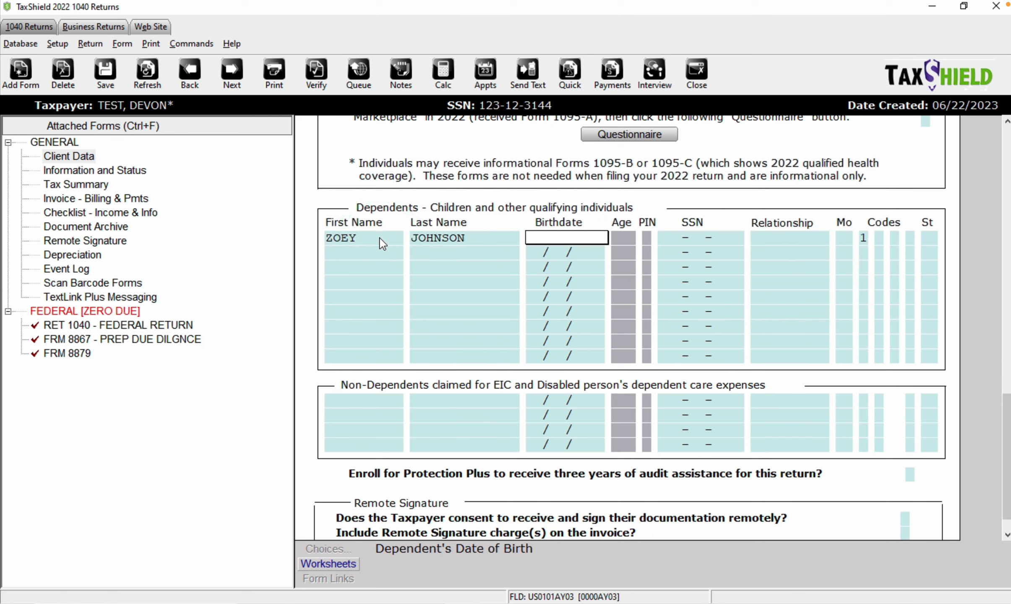
type("07/09/2021")
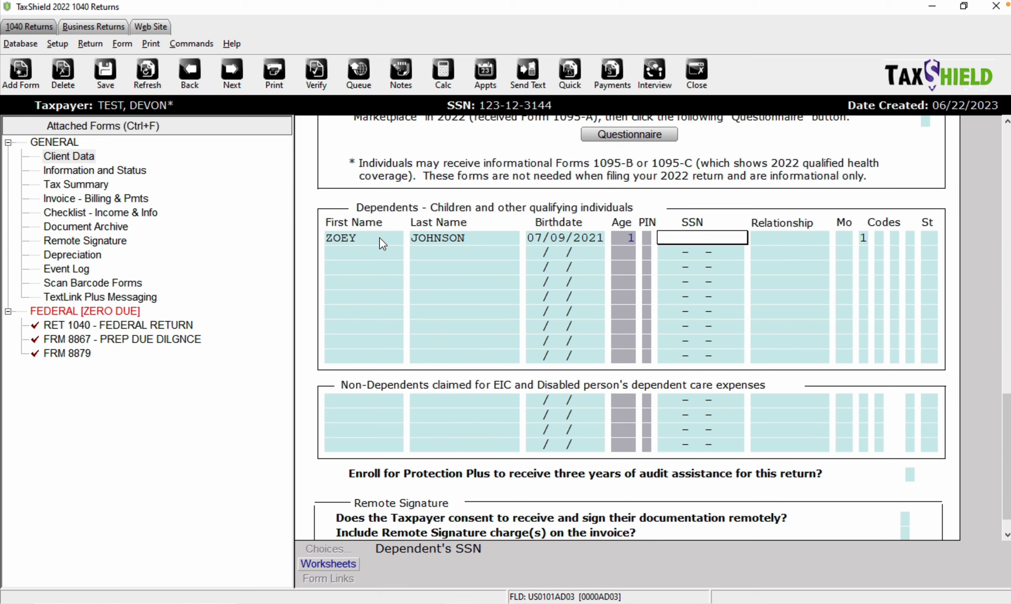
type("123123412")
- Set the dependent's relationship to DAUGHTER, 12 months in the home, and review codes 1, E, C
key("Return")
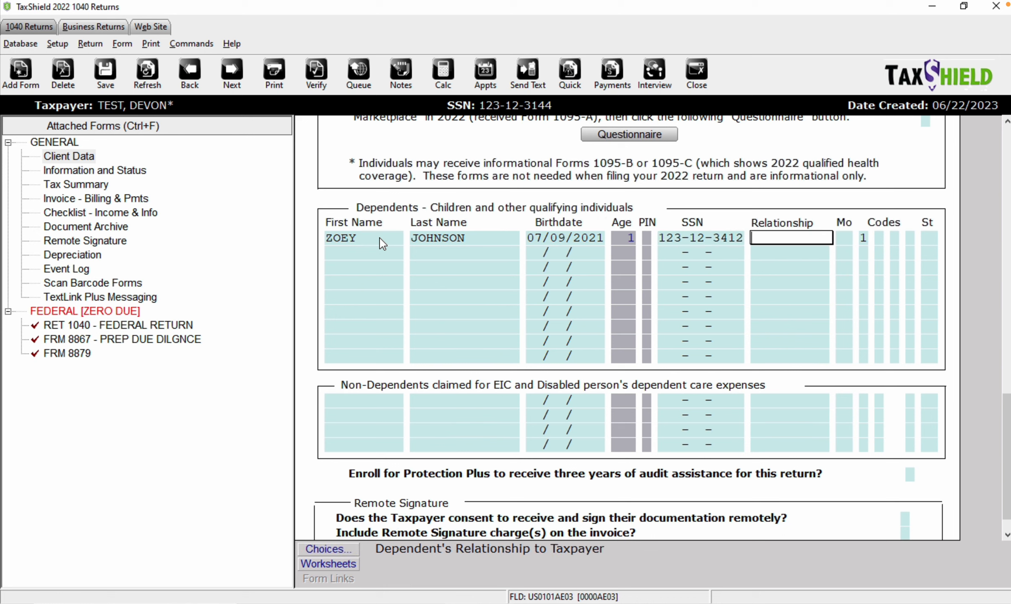
type("DAUGHTER")
key("Return")
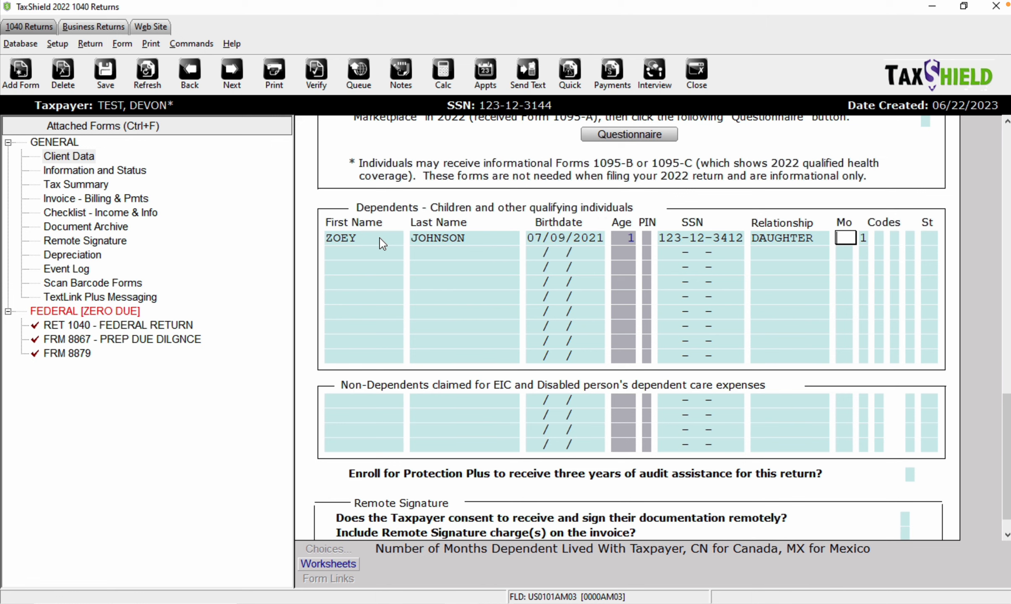
type("12")
key("Tab")
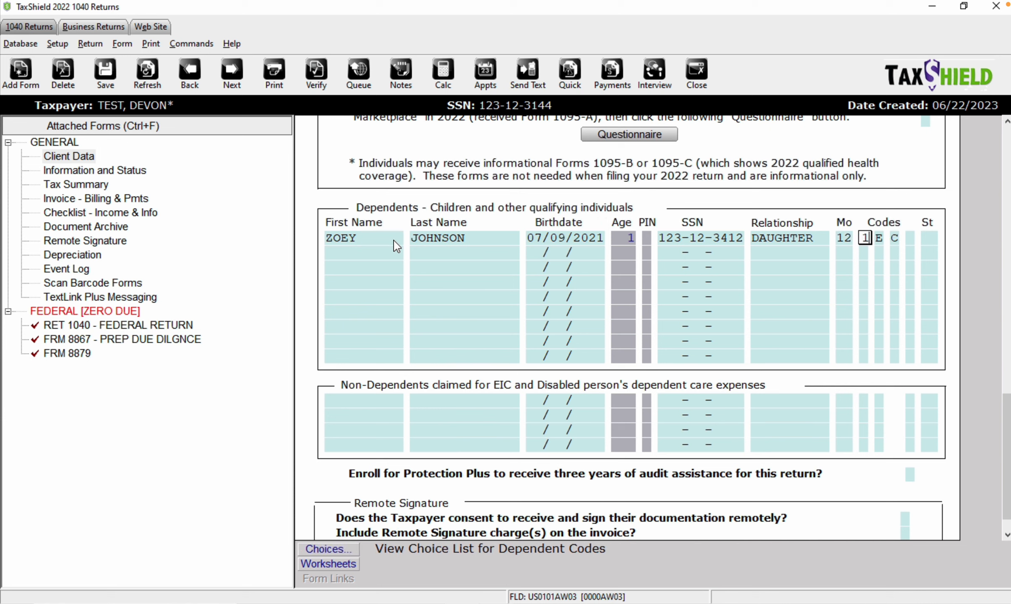
left_click(880, 238)
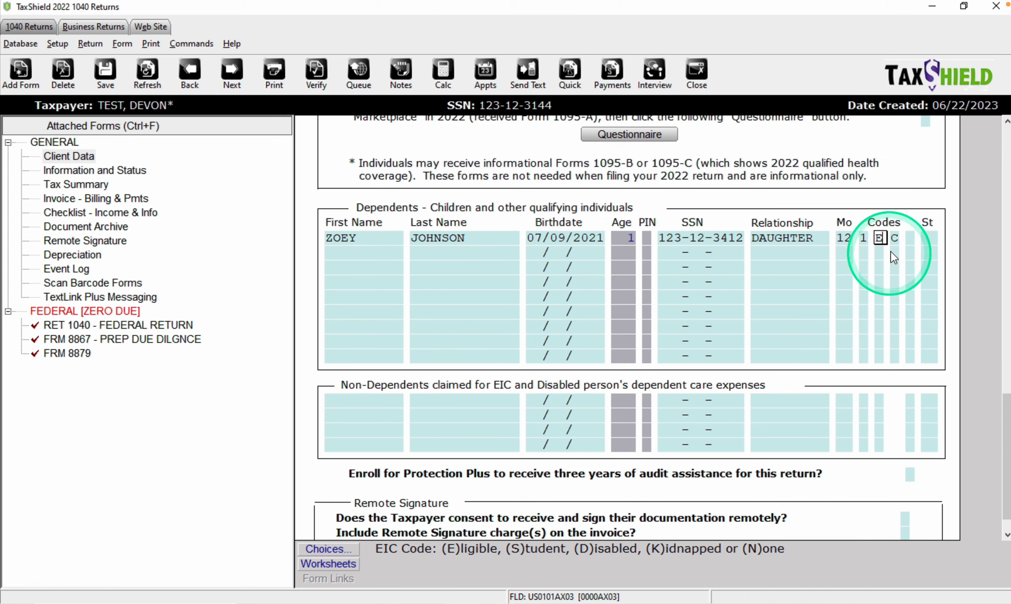
left_click(894, 238)
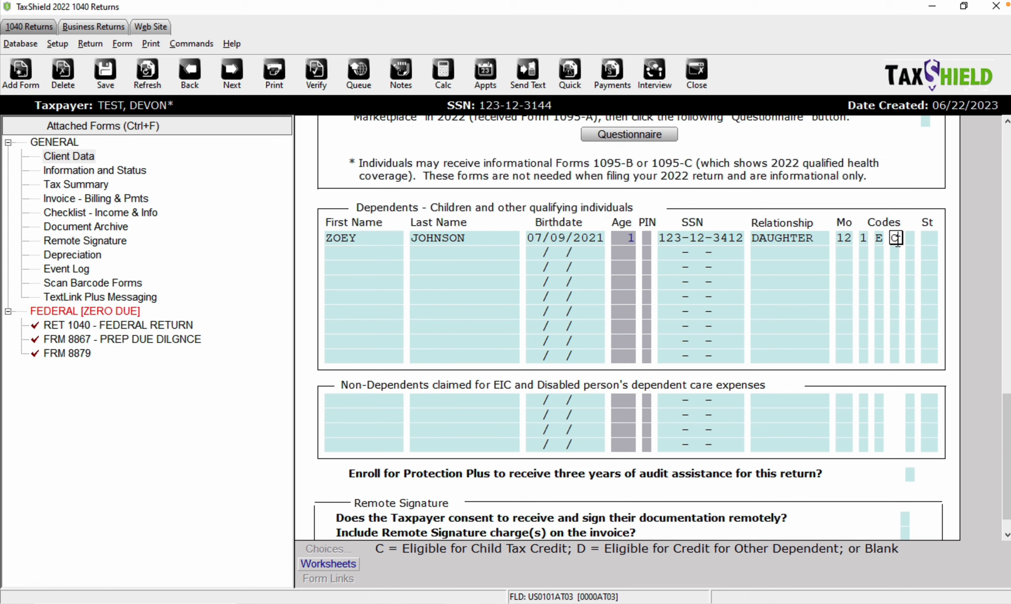
scroll(898, 241, "down", 1)
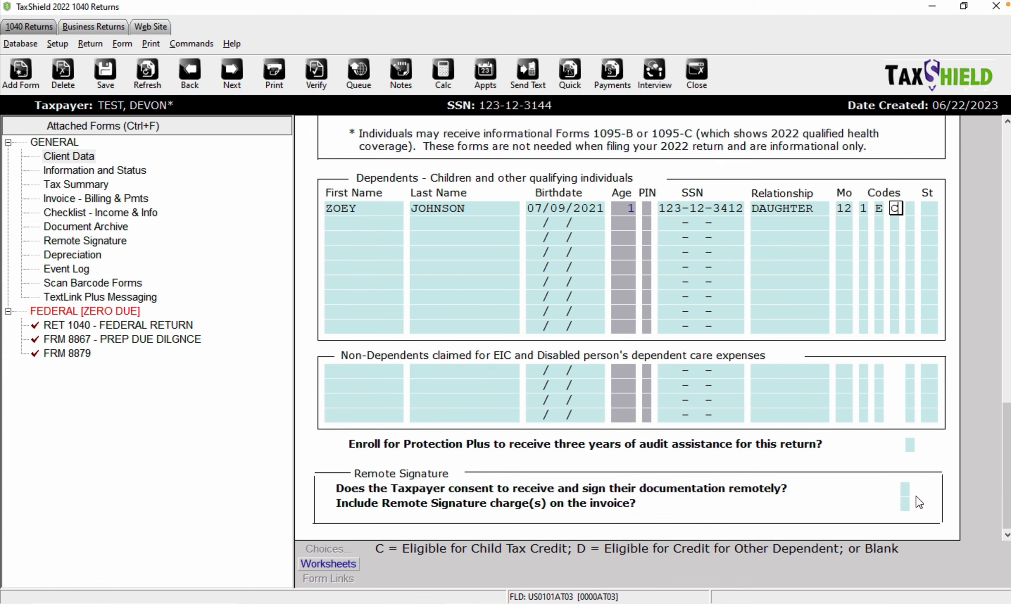
scroll(918, 502, "up", 15)
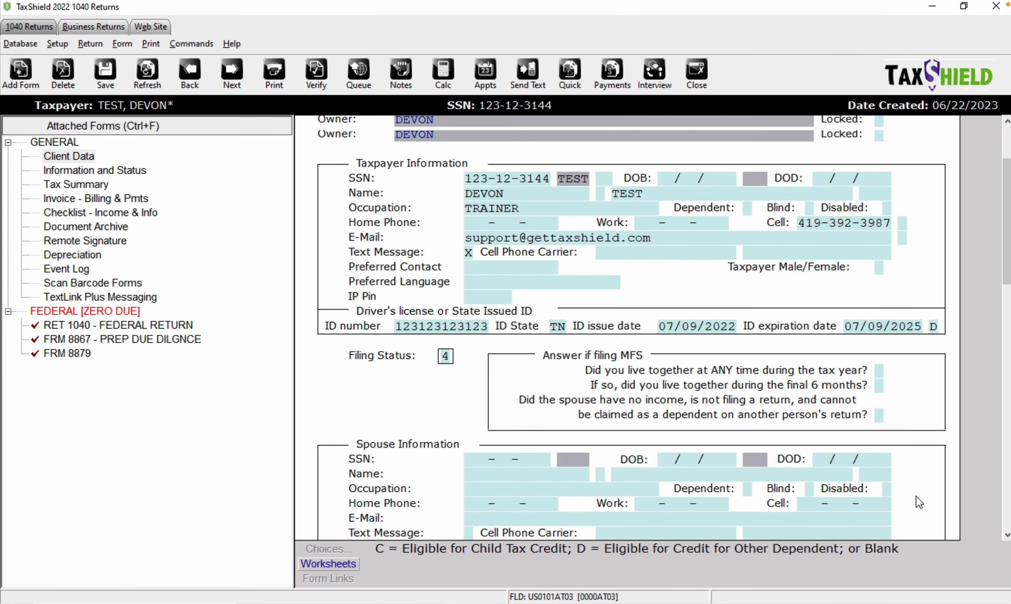